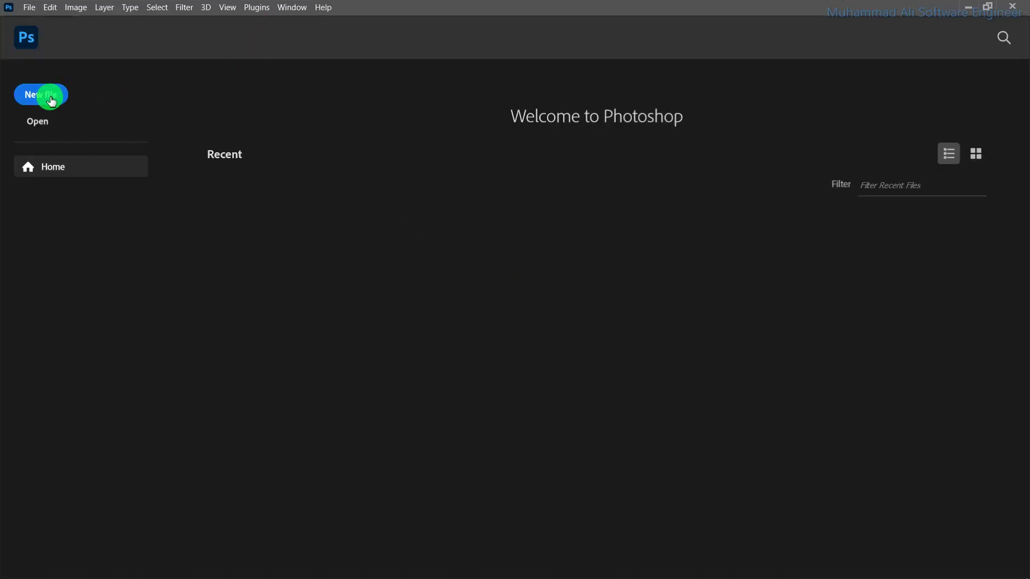
- Begin a new blank document with the New file button on the Home screen
left_click(51, 101)
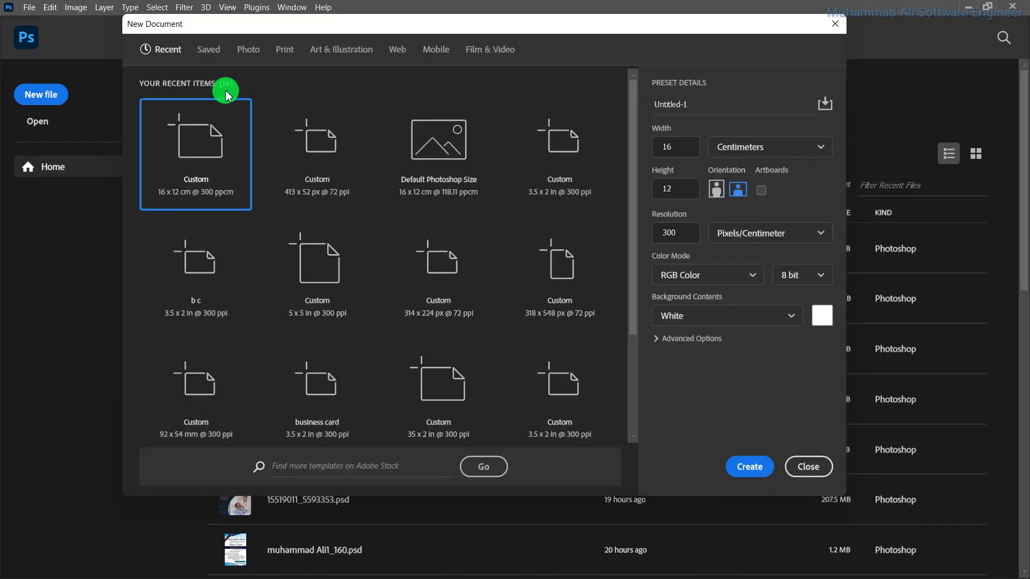
- Browse the Saved and Photo presets and pick Portrait, 5 x 7 in at 300 ppi
left_click(210, 56)
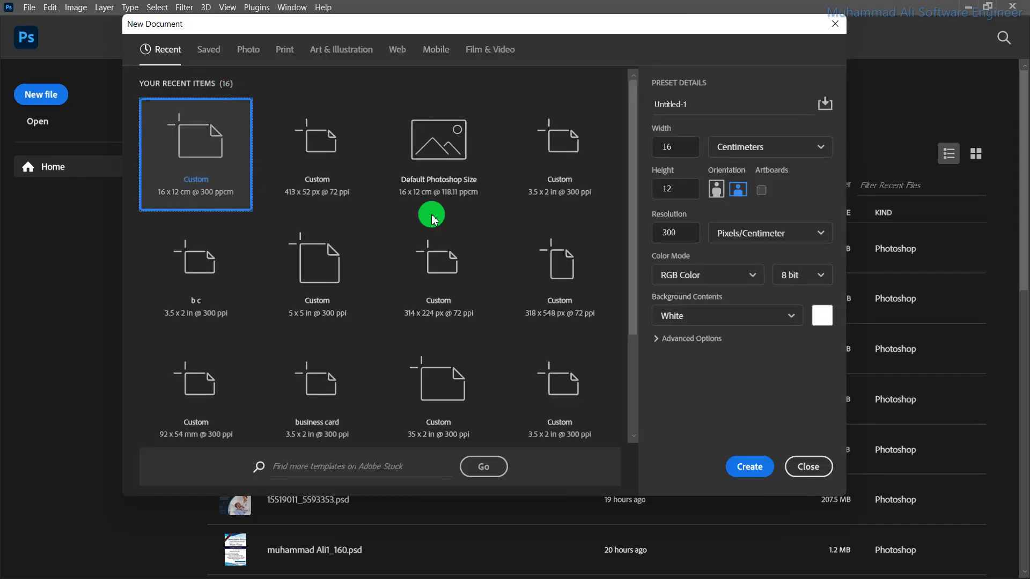
scroll(504, 254, "down", 3)
scroll(502, 252, "up", 3)
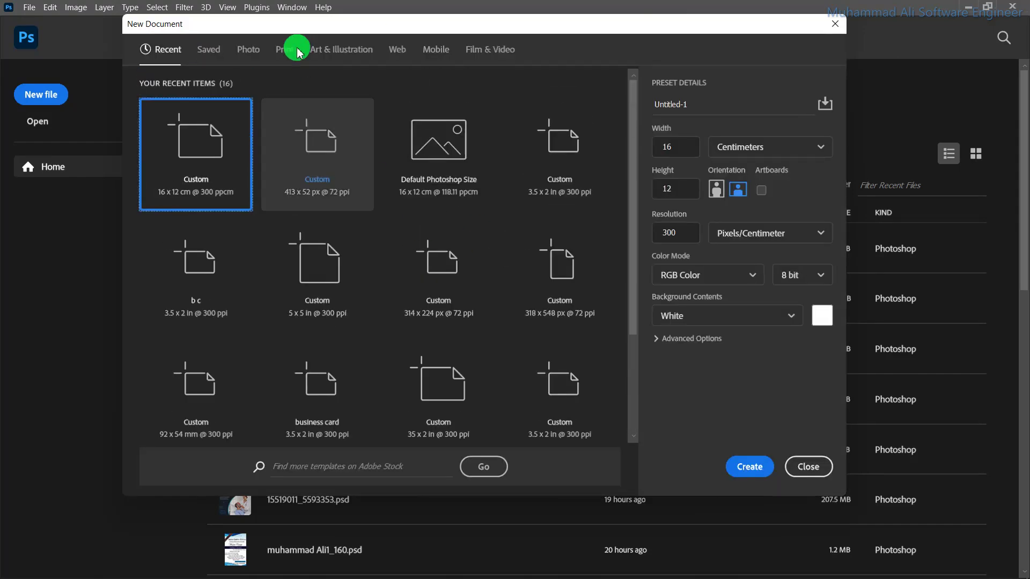
left_click(214, 52)
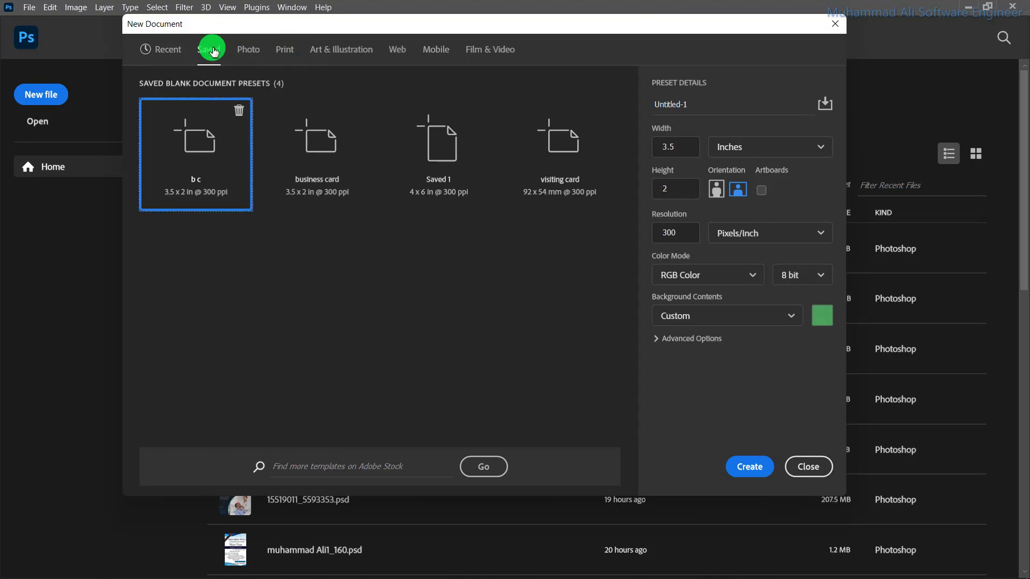
left_click(248, 49)
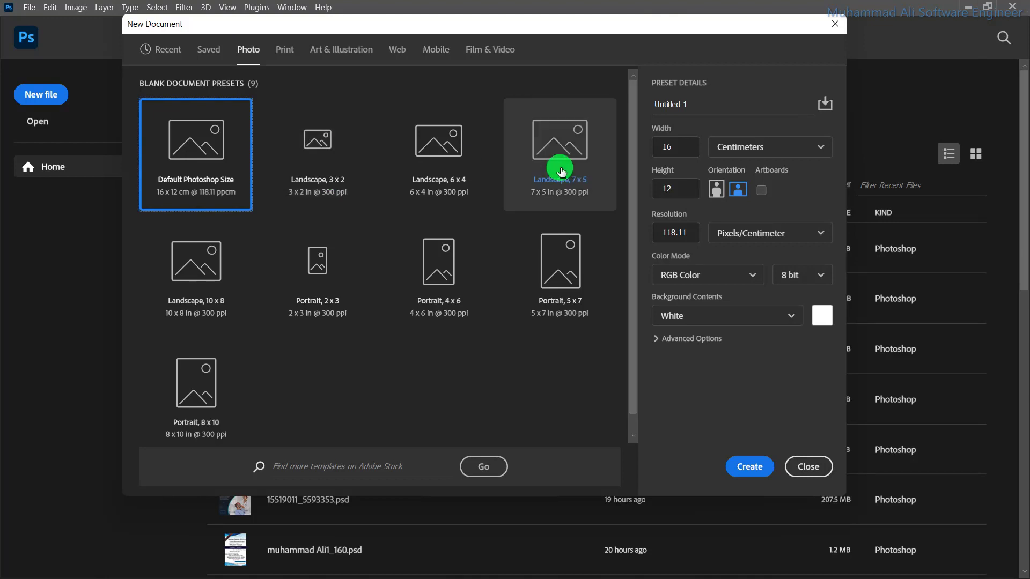
left_click(561, 269)
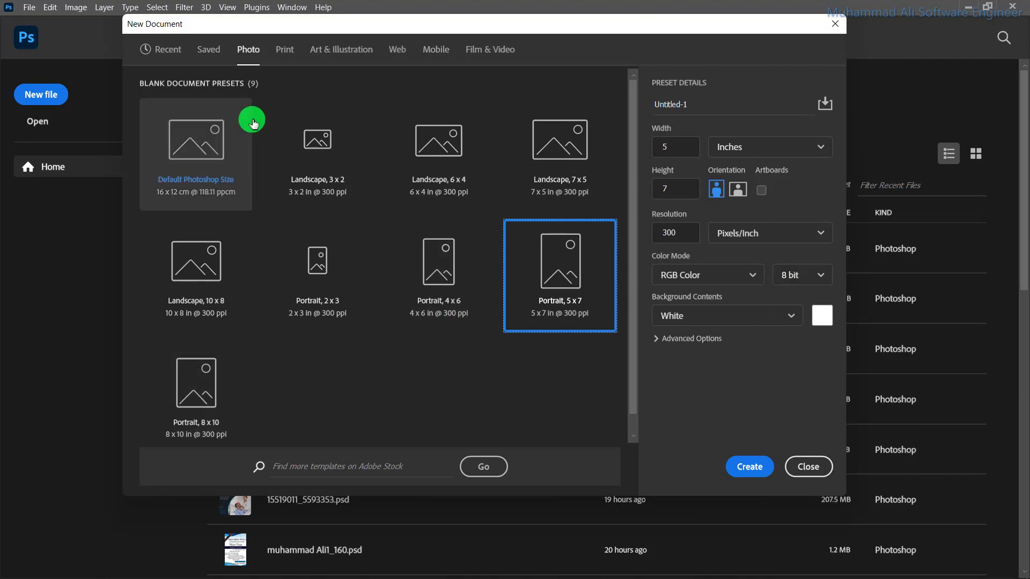
left_click(279, 51)
- Compare A4, Poster, 2000 pixel grid and 1080p presets, ending on Postcard, 4 x 6 in
left_click(245, 142)
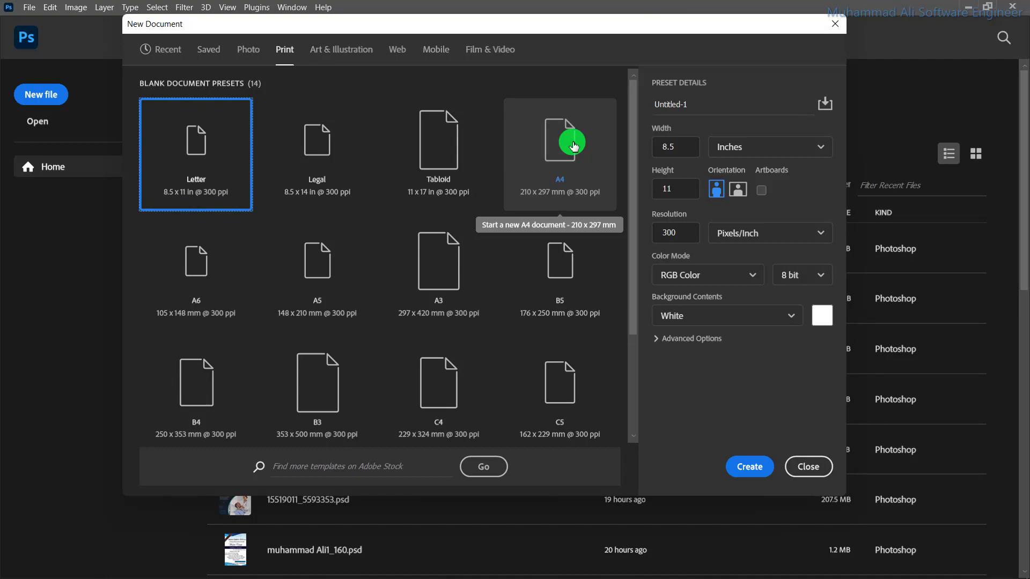
left_click(555, 163)
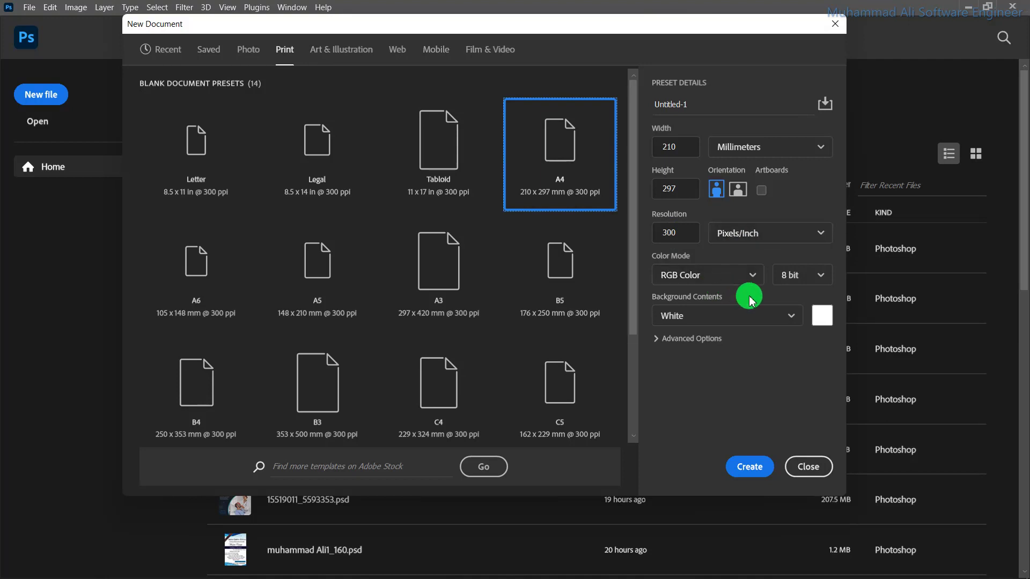
left_click(341, 52)
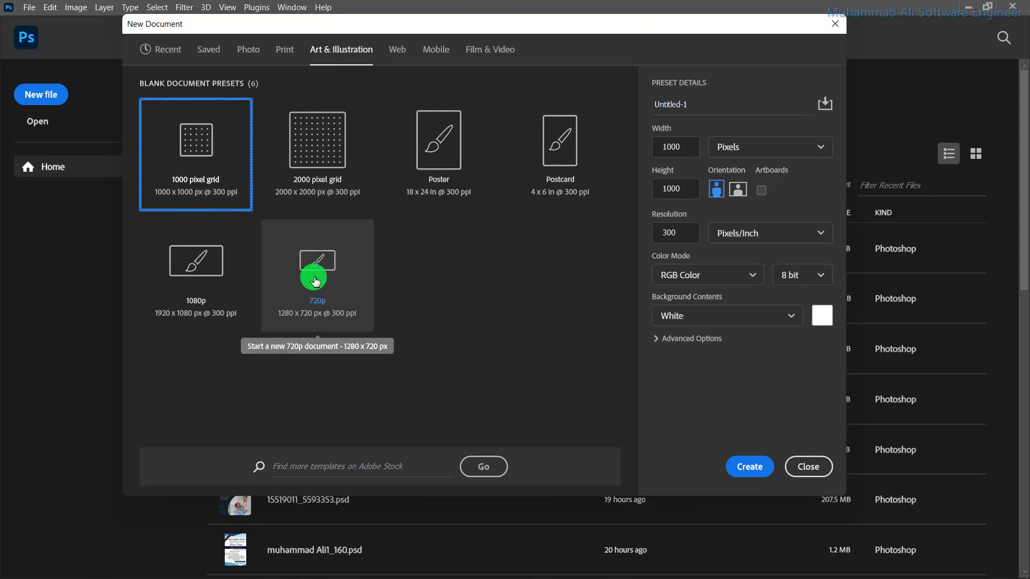
left_click(435, 157)
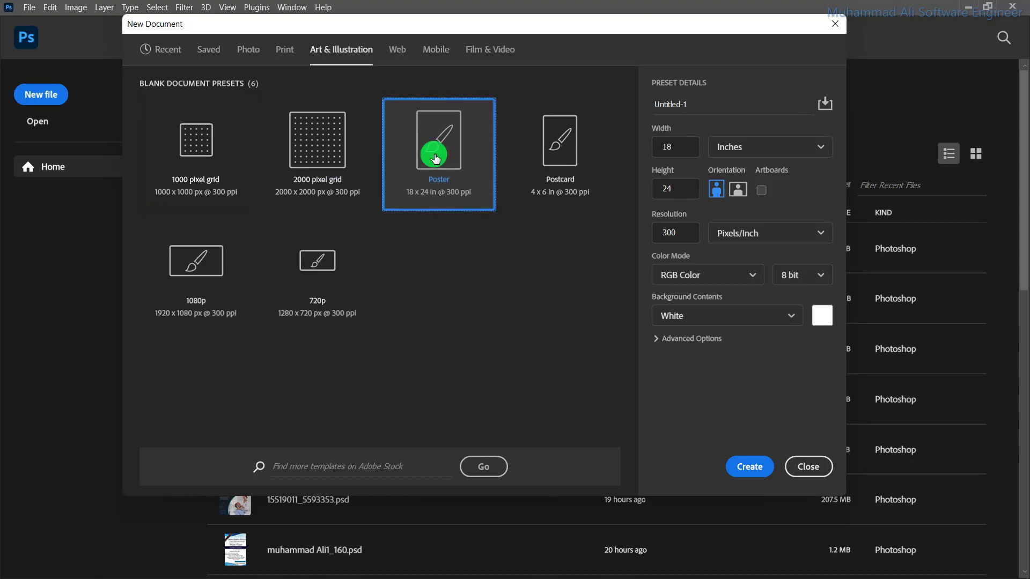
left_click(317, 164)
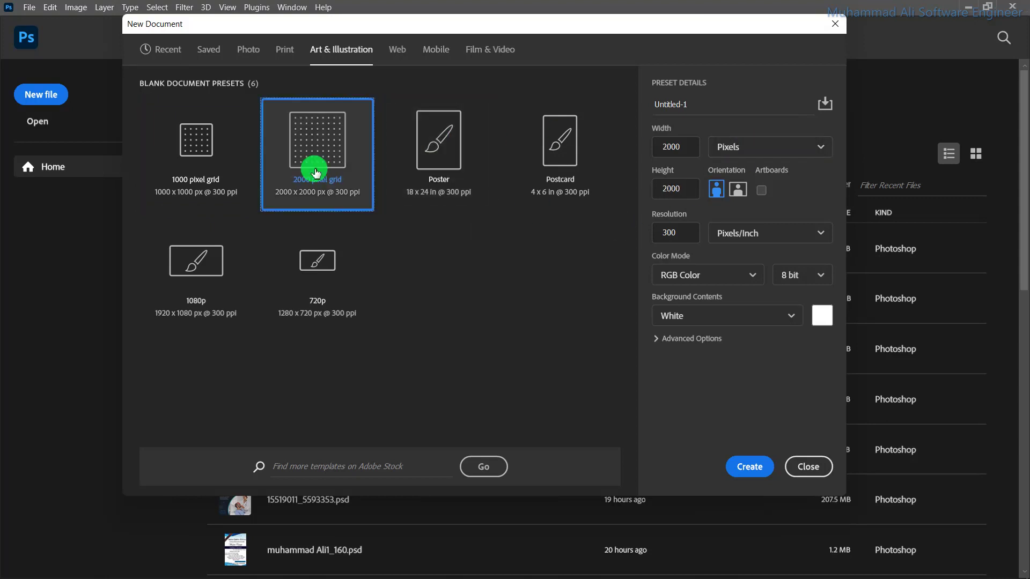
left_click(189, 273)
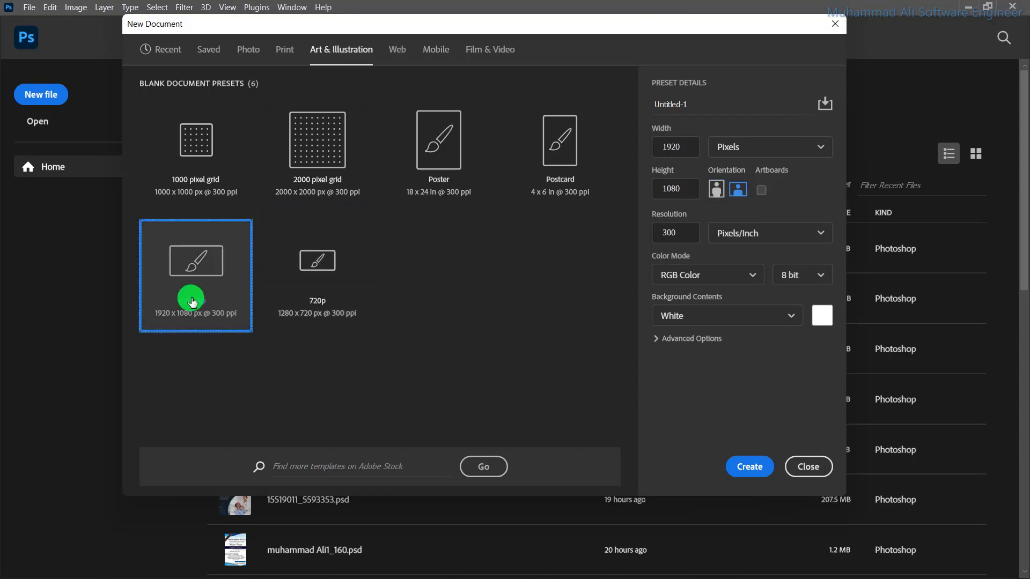
left_click(564, 142)
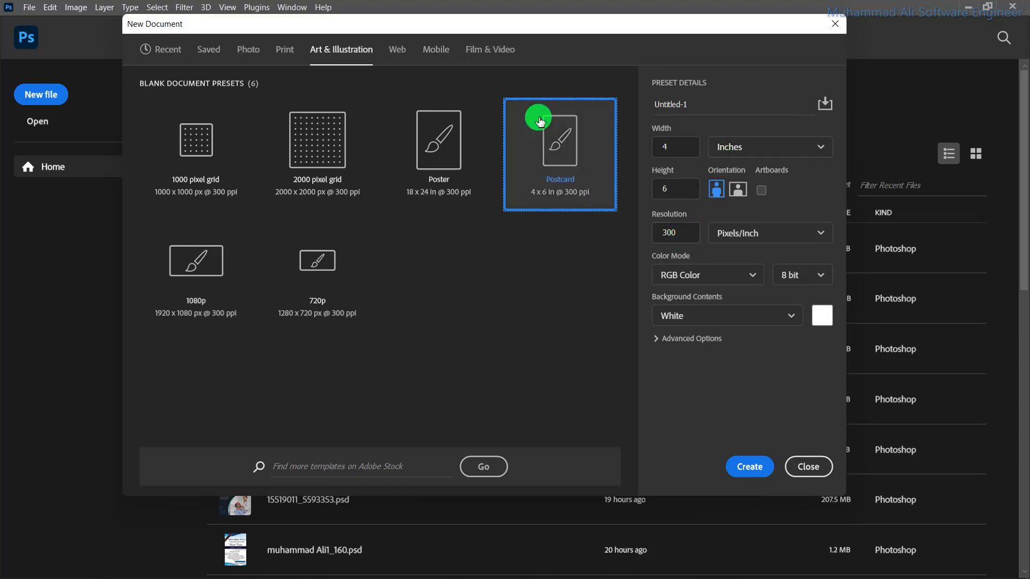
left_click(395, 51)
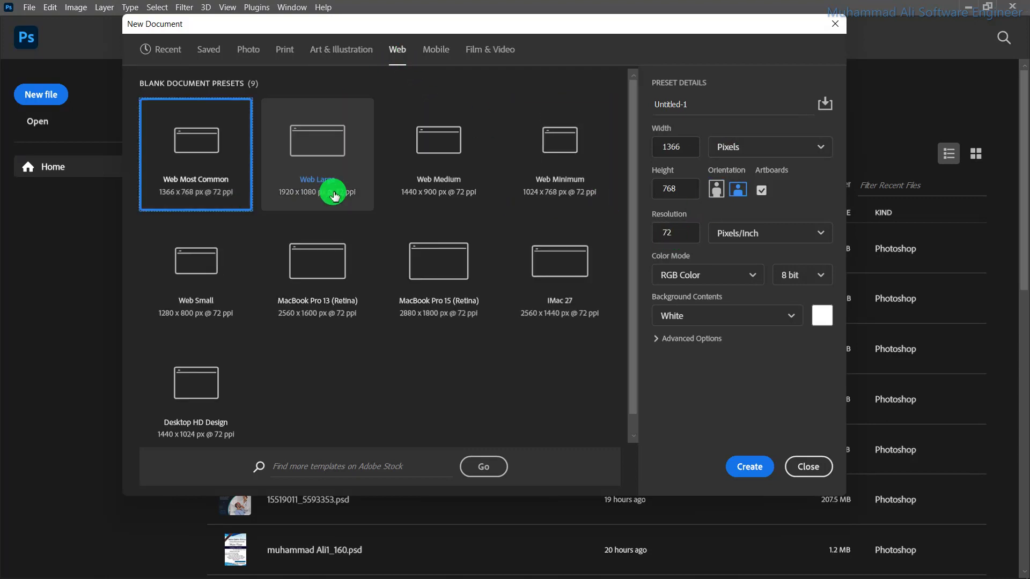
- Try MacBook Pro 15, Web Medium and Web Minimum, ending on MacBook Pro 13 (Retina)
scroll(334, 197, "down", 1)
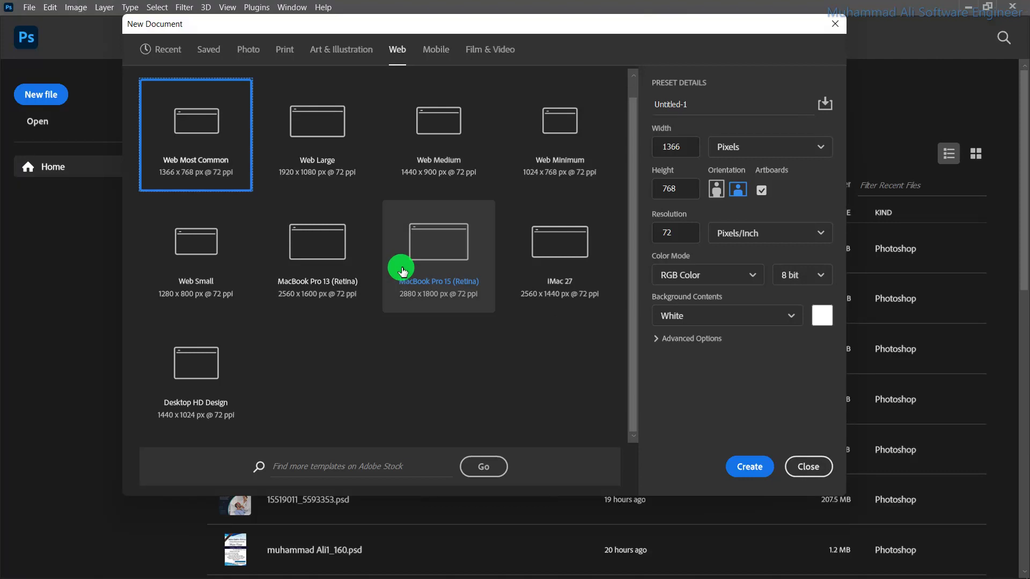
scroll(402, 268, "up", 1)
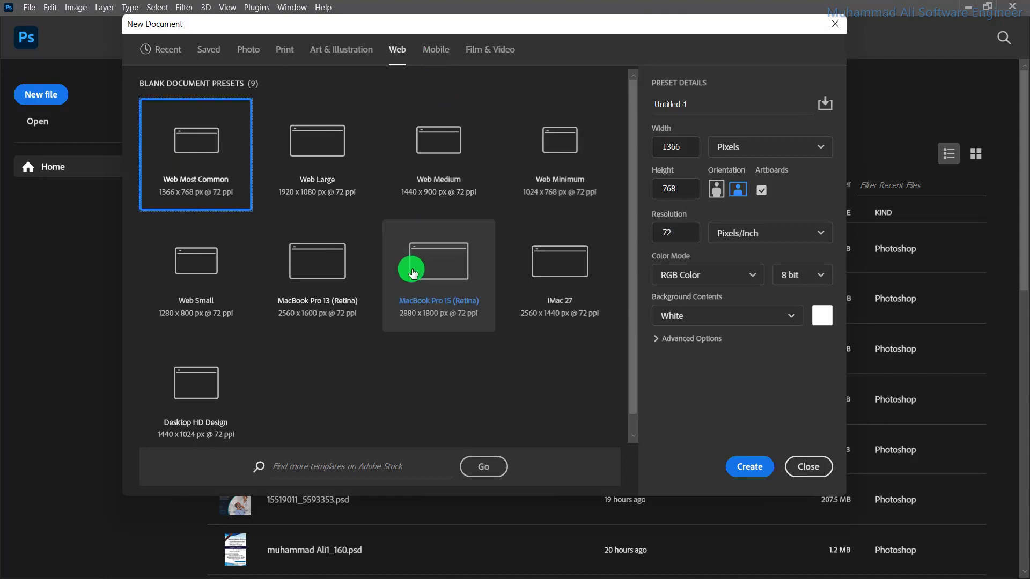
left_click(437, 258)
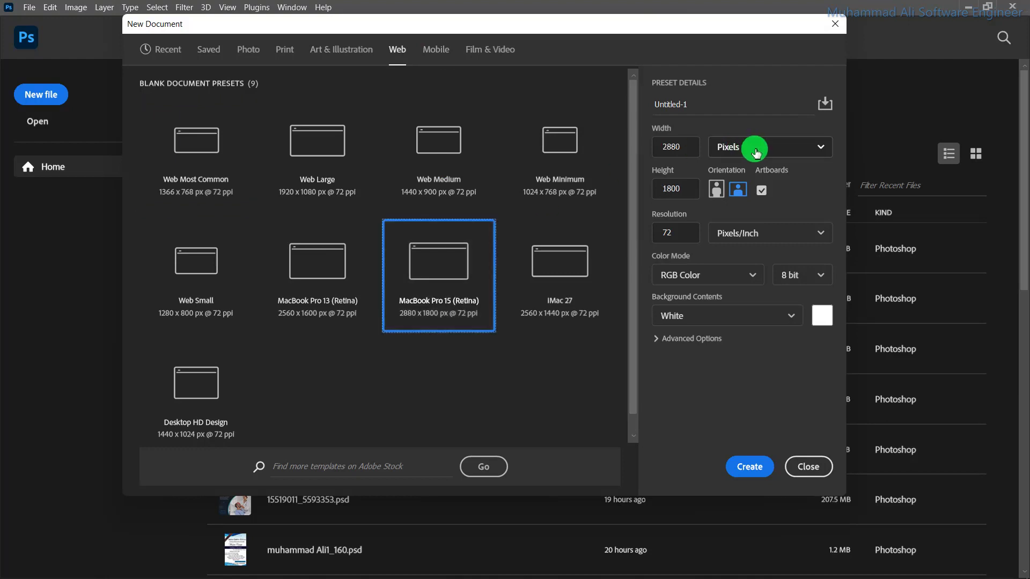
left_click(459, 150)
left_click(547, 167)
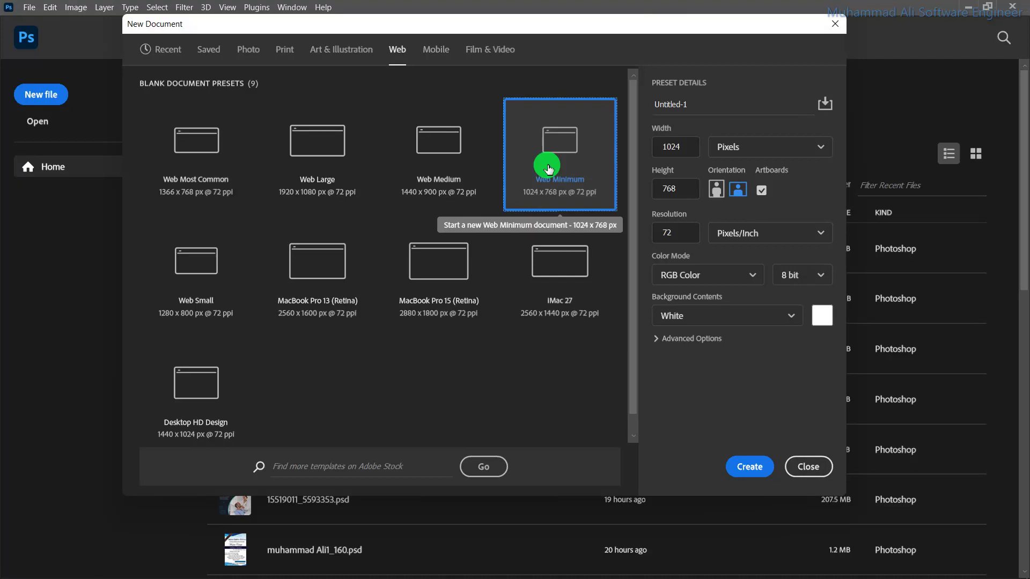
left_click(297, 262)
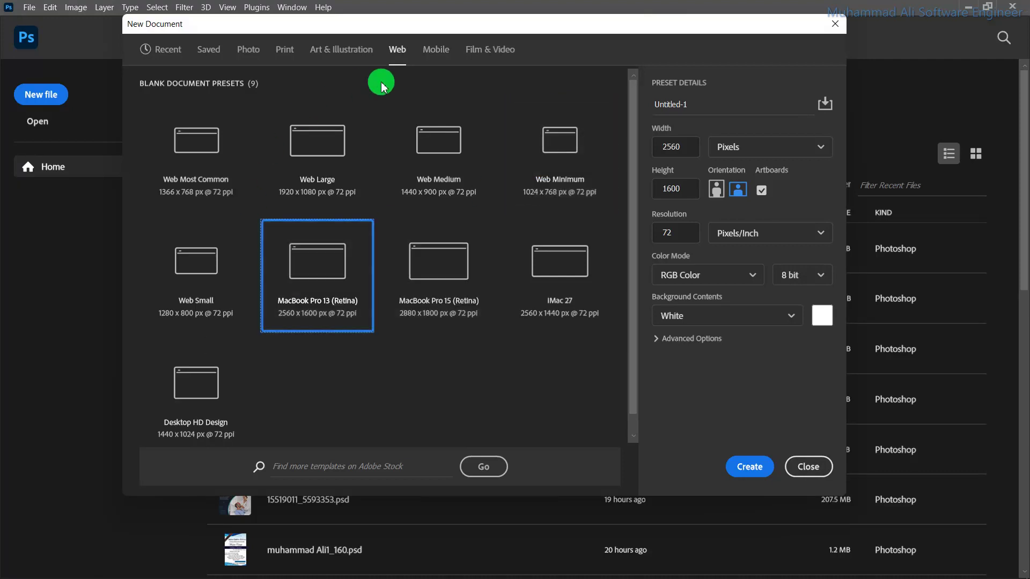
left_click(437, 53)
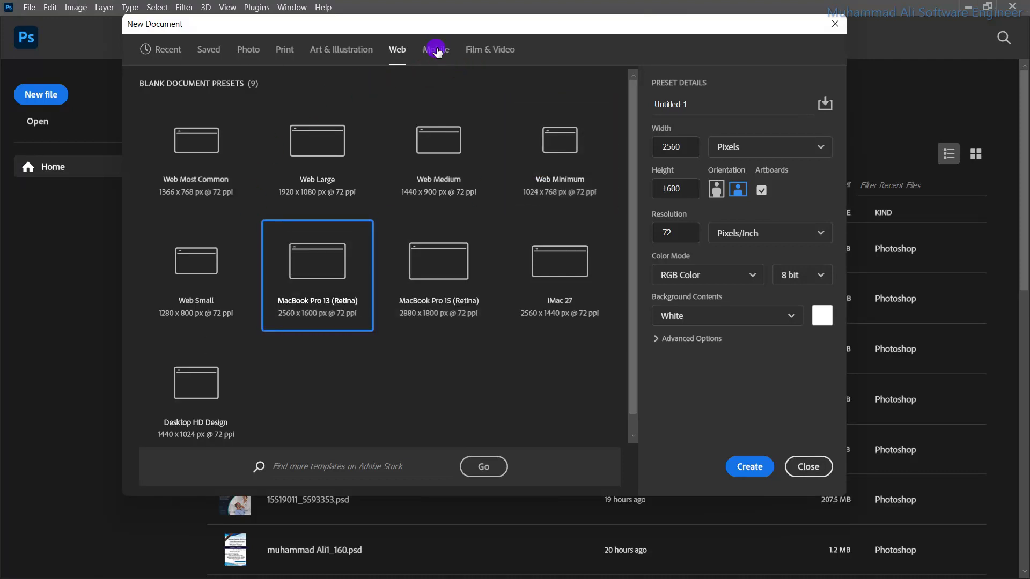
left_click(437, 52)
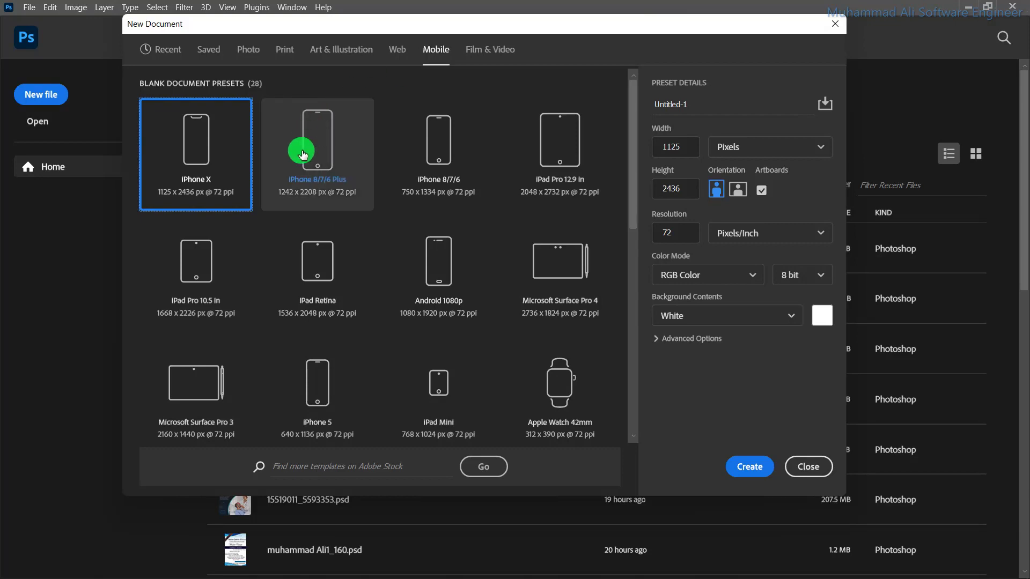
- Try Android 1080p, iPad Pro 10.5 and Surface Pro 3, ending on iPhone 8/7/6 (750 × 1334 px)
scroll(302, 155, "down", 5)
scroll(302, 155, "down", 2)
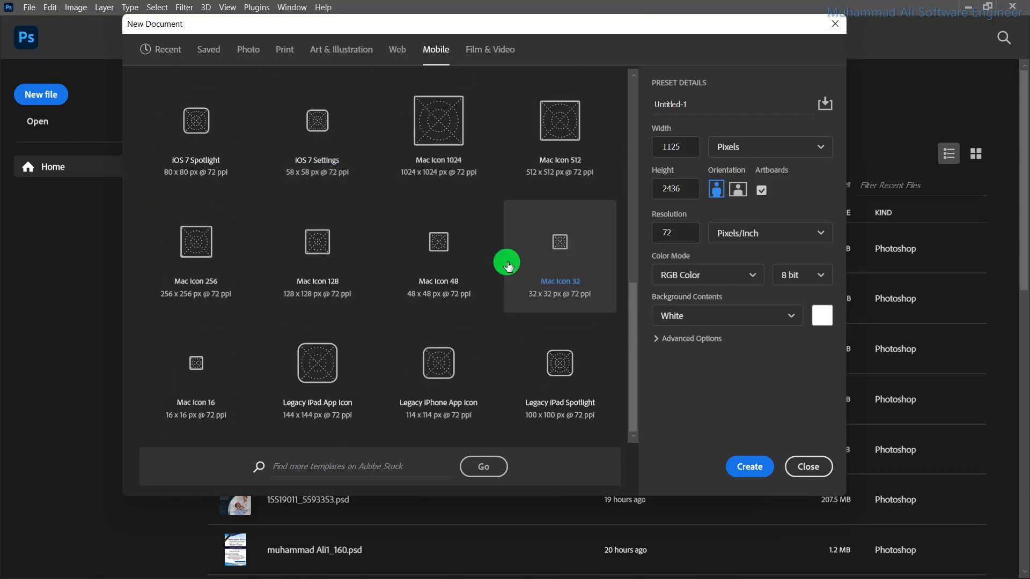
scroll(432, 378, "up", 2)
scroll(437, 377, "up", 6)
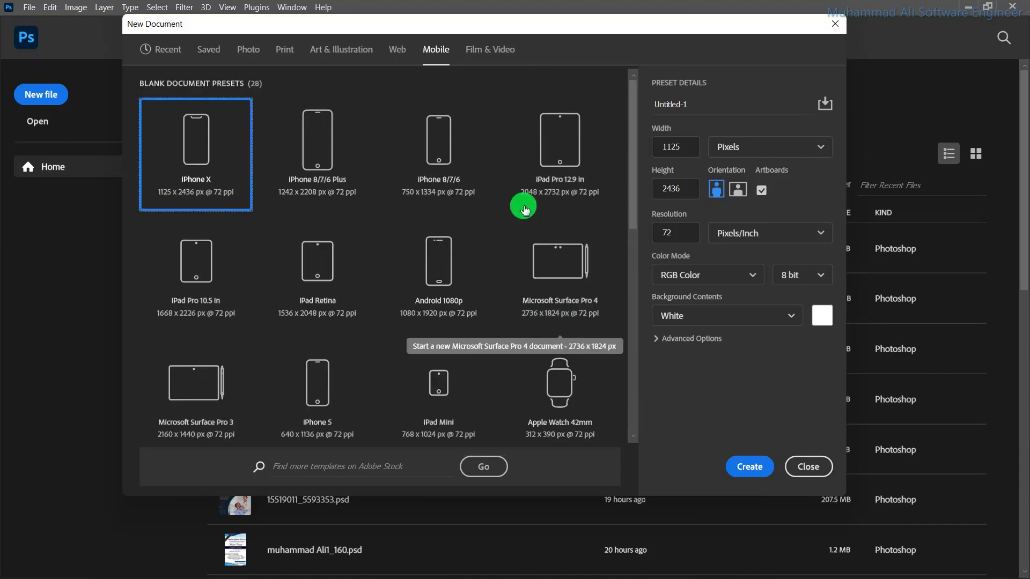
left_click(444, 284)
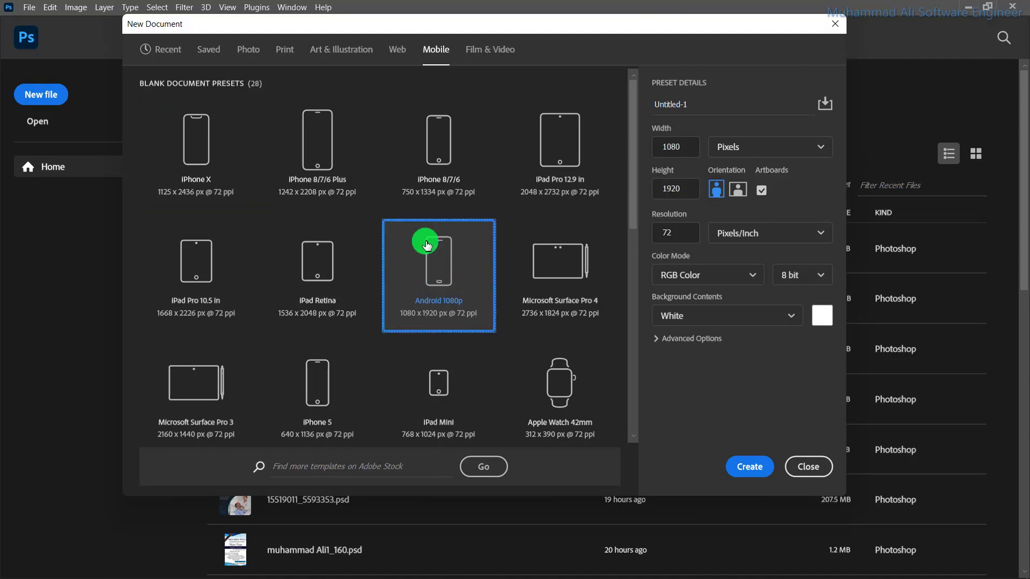
left_click(444, 164)
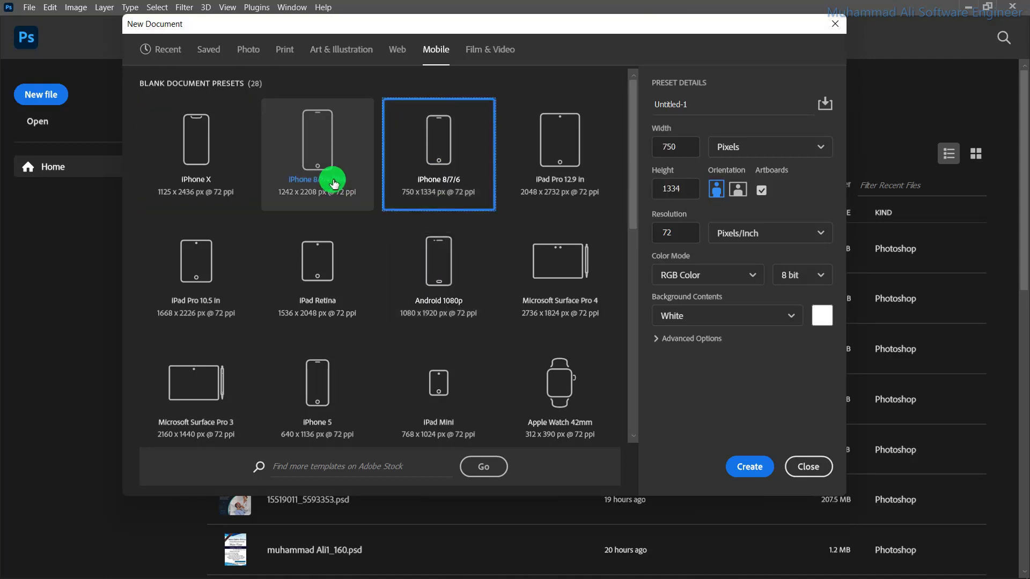
left_click(199, 306)
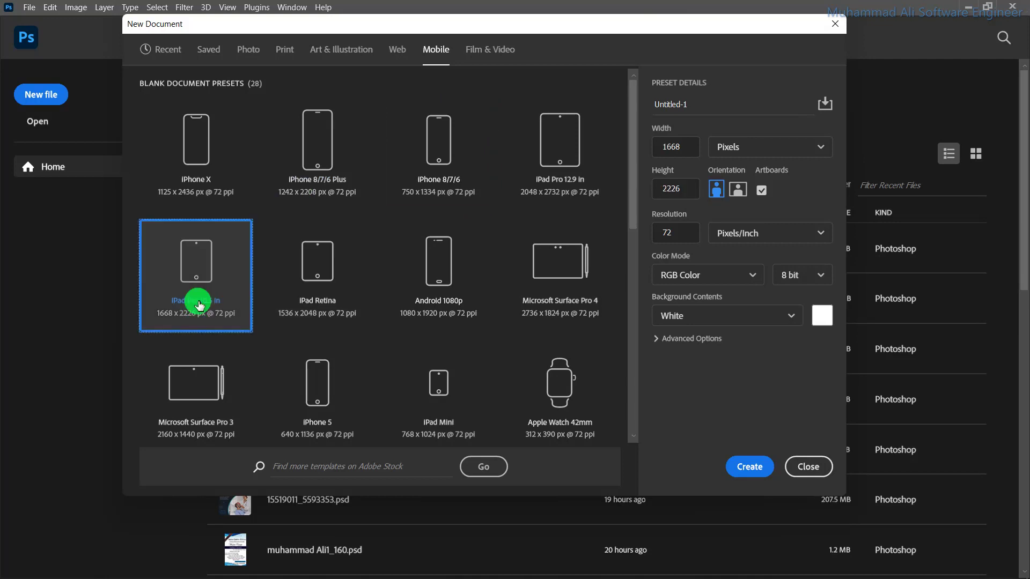
left_click(231, 396)
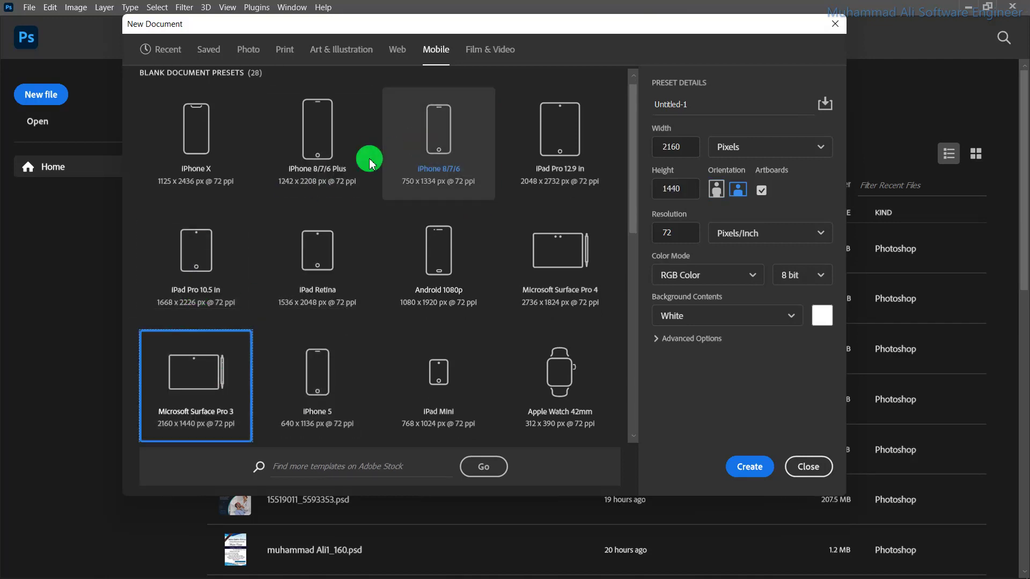
left_click(437, 142)
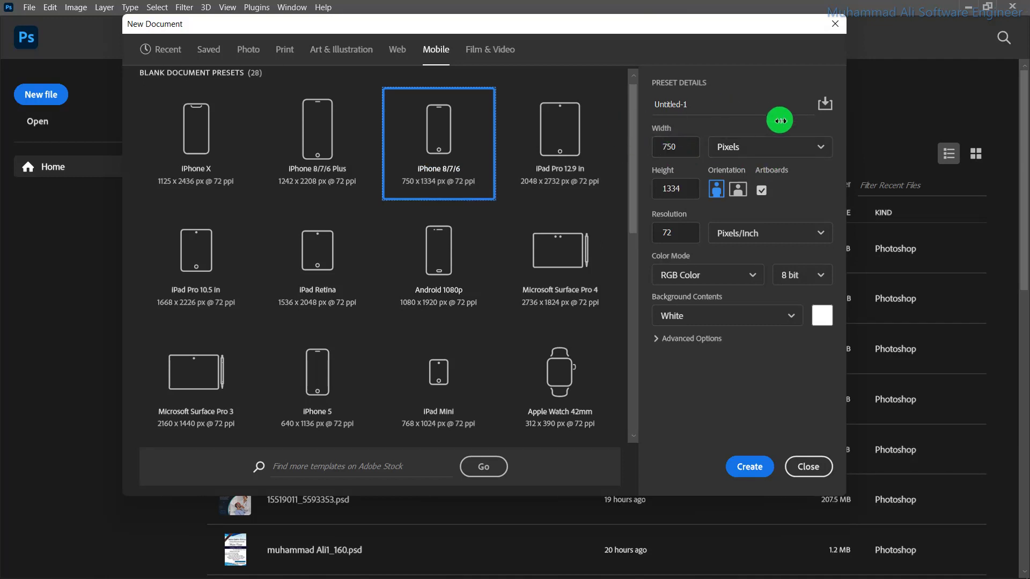
- Show the Film & Video presets and preview Film (2K) and Cineon Full
left_click(494, 51)
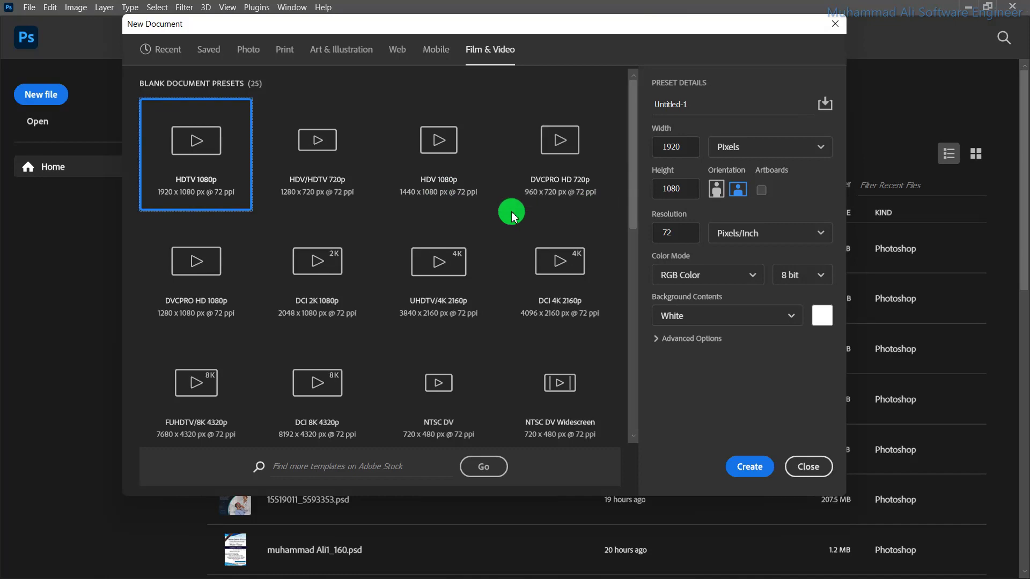
scroll(511, 215, "down", 5)
scroll(511, 215, "down", 4)
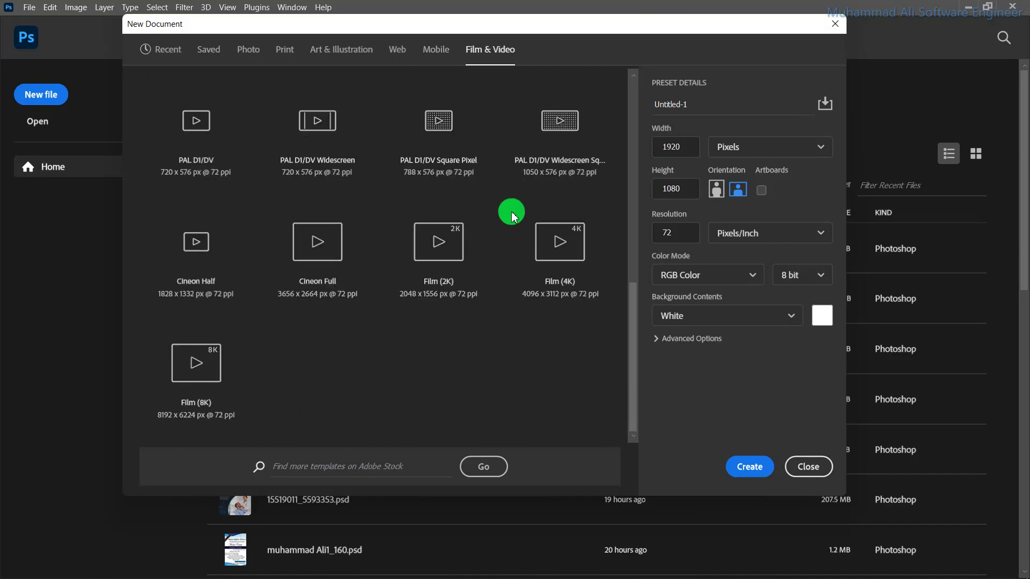
left_click(467, 252)
left_click(290, 280)
- Preview the DCI 2K 1080p, DCI 8K 4320p, NTSC DV and DCI 4K 2160p sizes
scroll(287, 278, "up", 5)
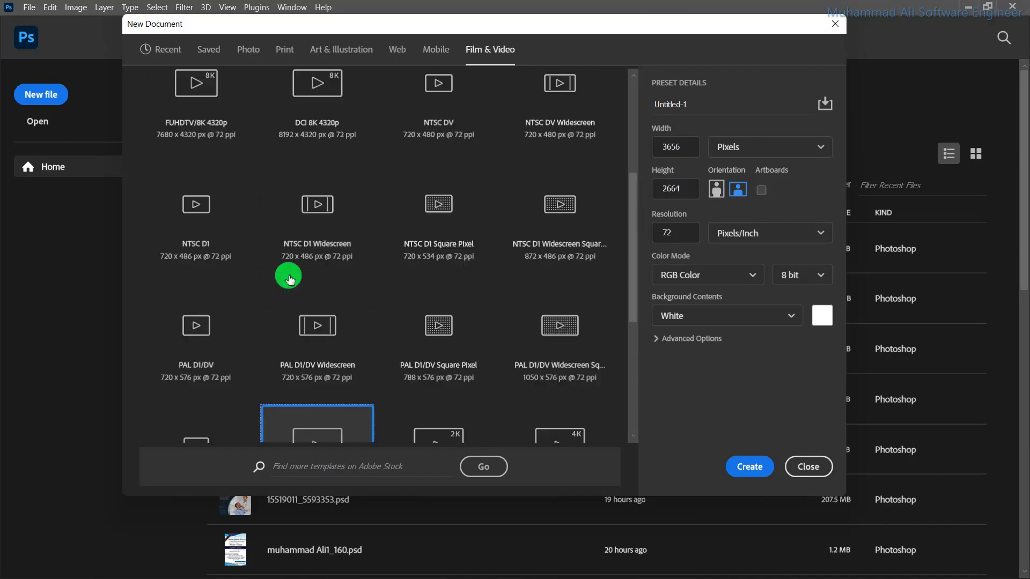
scroll(322, 268, "up", 4)
left_click(332, 290)
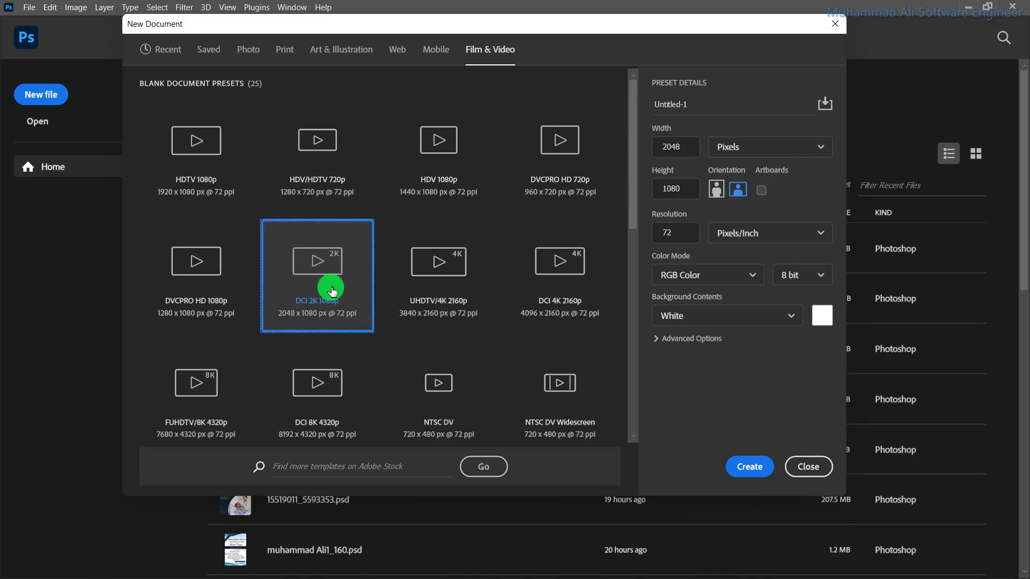
left_click(324, 376)
left_click(434, 374)
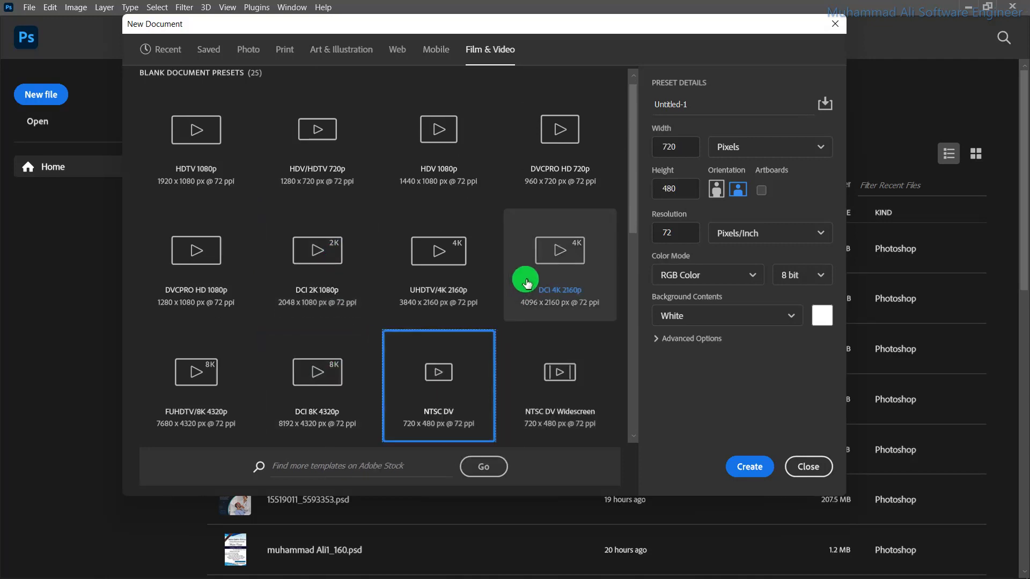
left_click(579, 228)
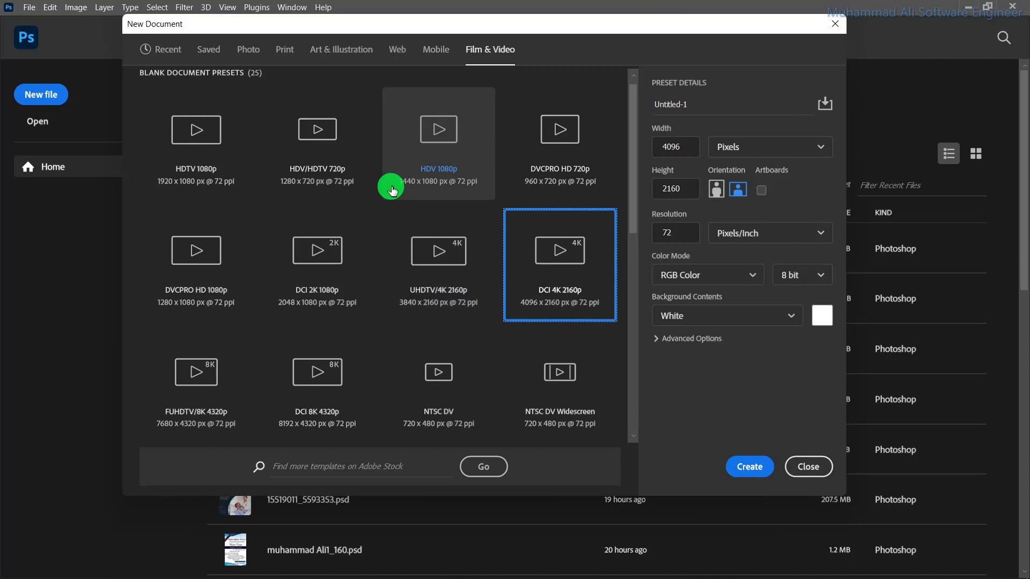
left_click(398, 51)
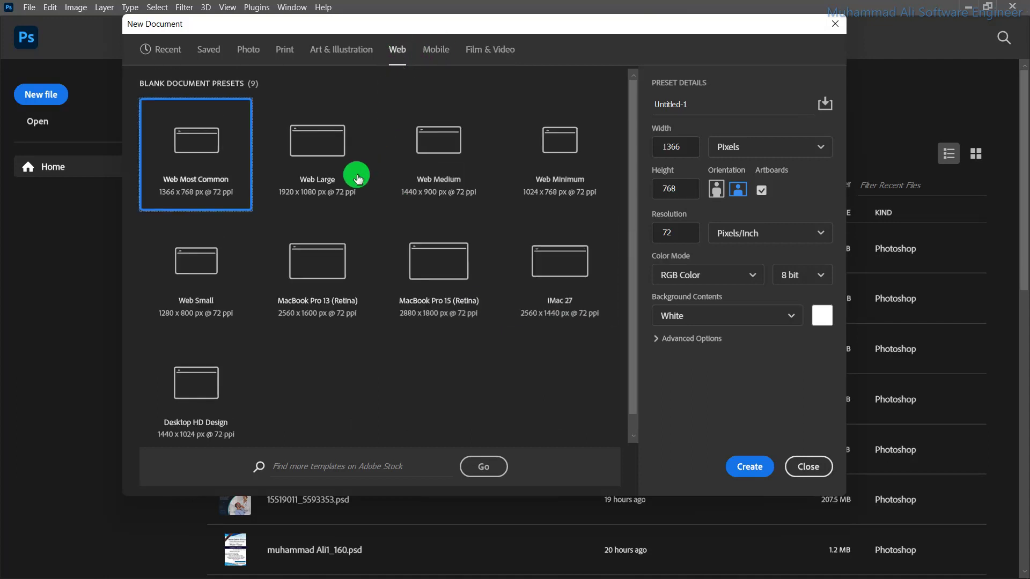
- Choose Web Large 1920 × 1080 px, set resolution to 300 ppi, and name it 'web design'
left_click(324, 168)
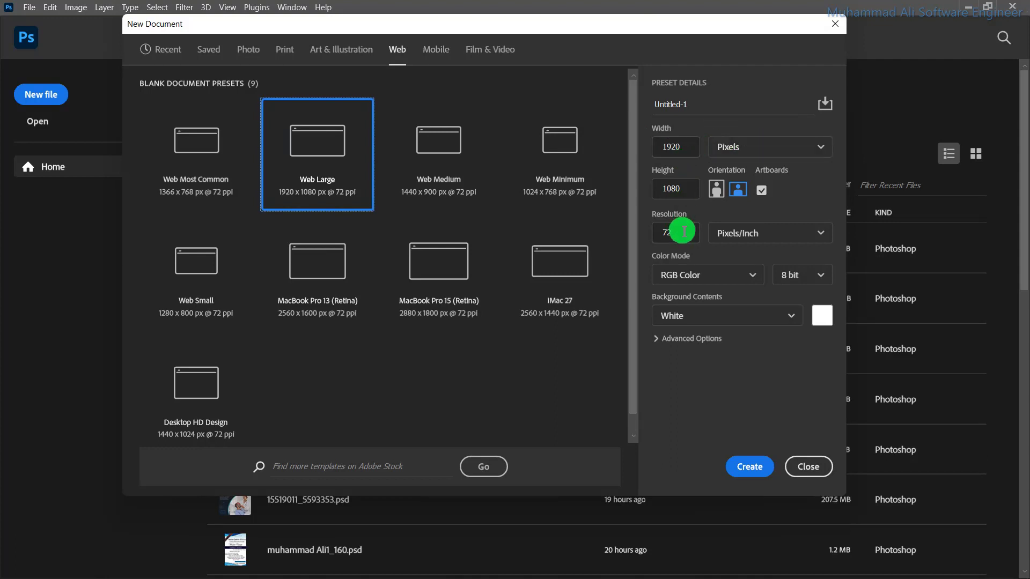
left_click_drag(675, 232, 648, 238)
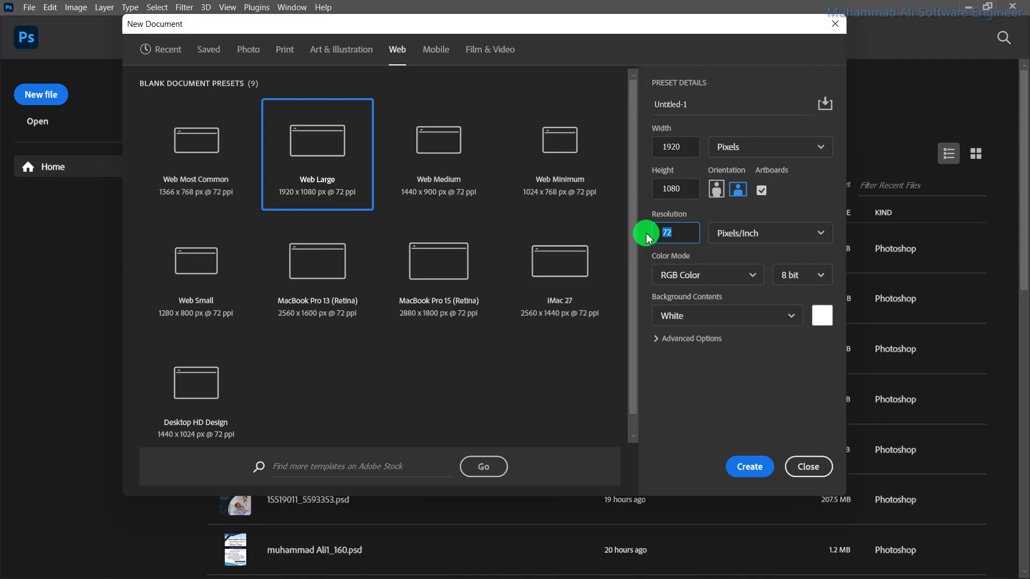
type("300")
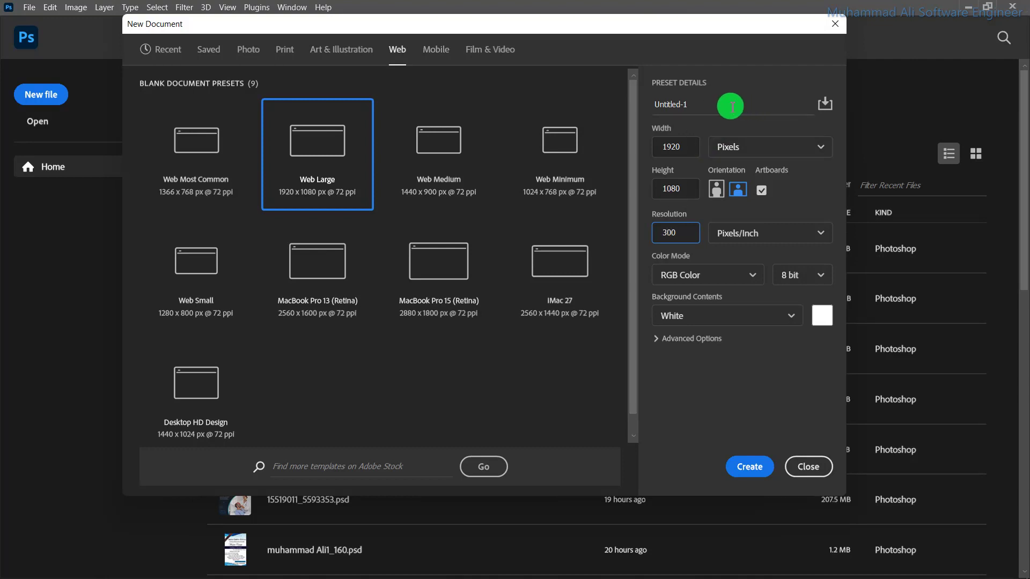
left_click(652, 107)
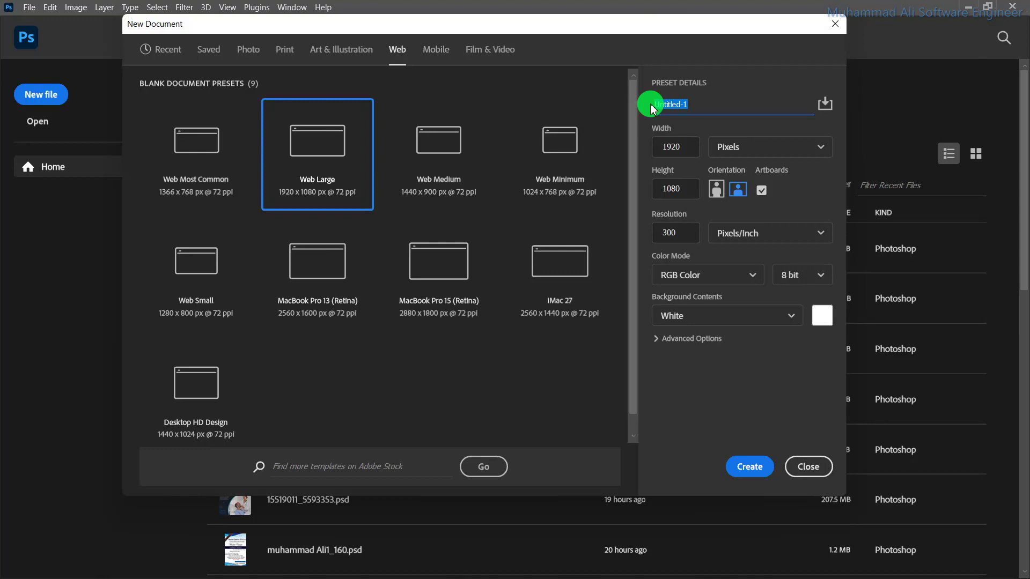
type("web design")
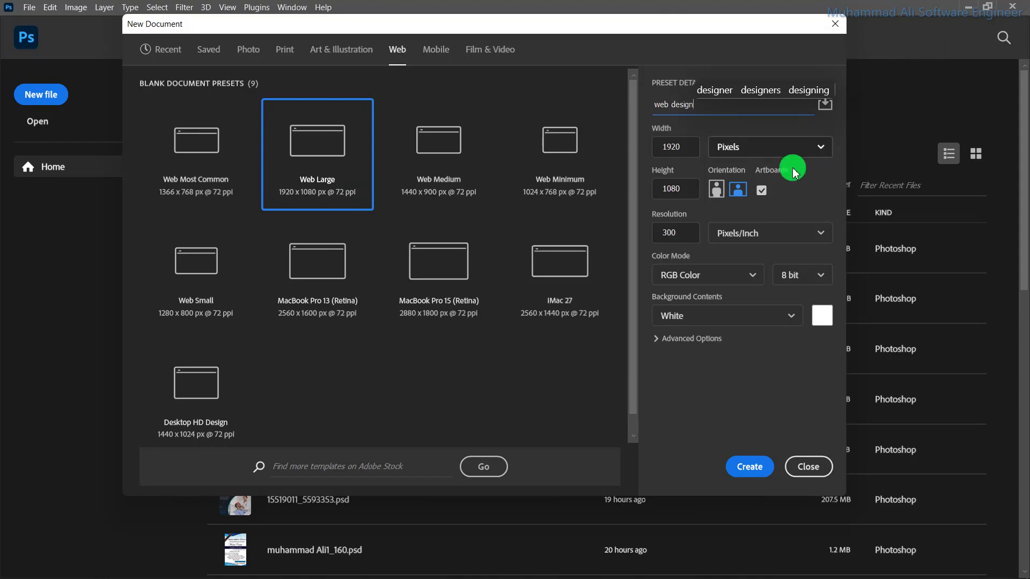
- Keep landscape, white background and artboards on, and expand Advanced Options
left_click(735, 193)
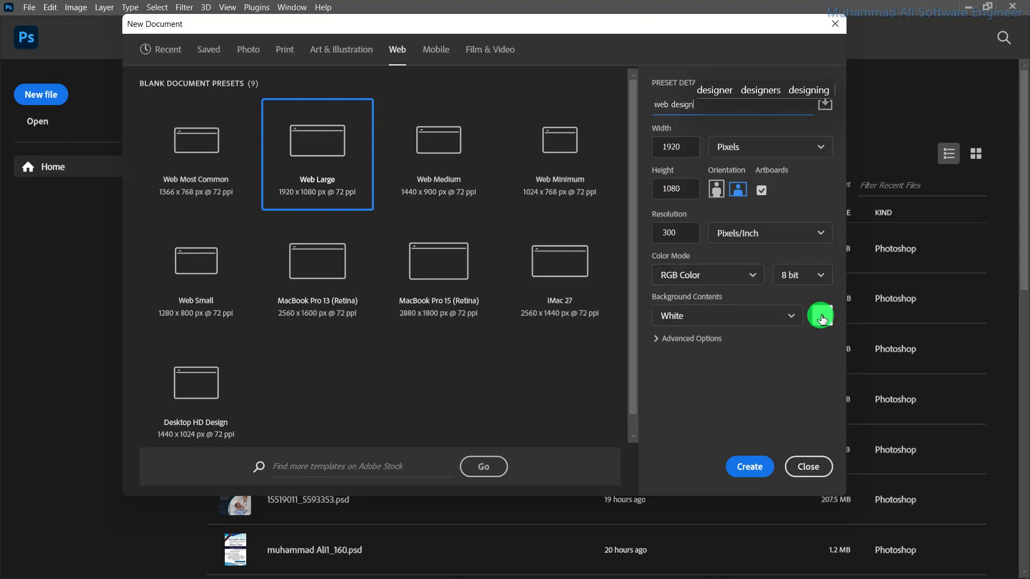
left_click(823, 319)
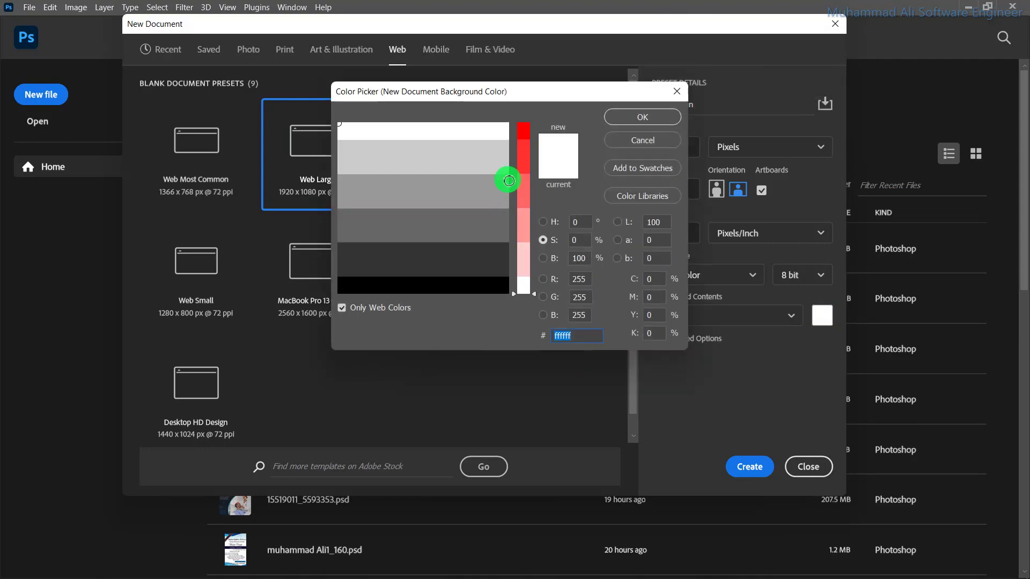
left_click(671, 141)
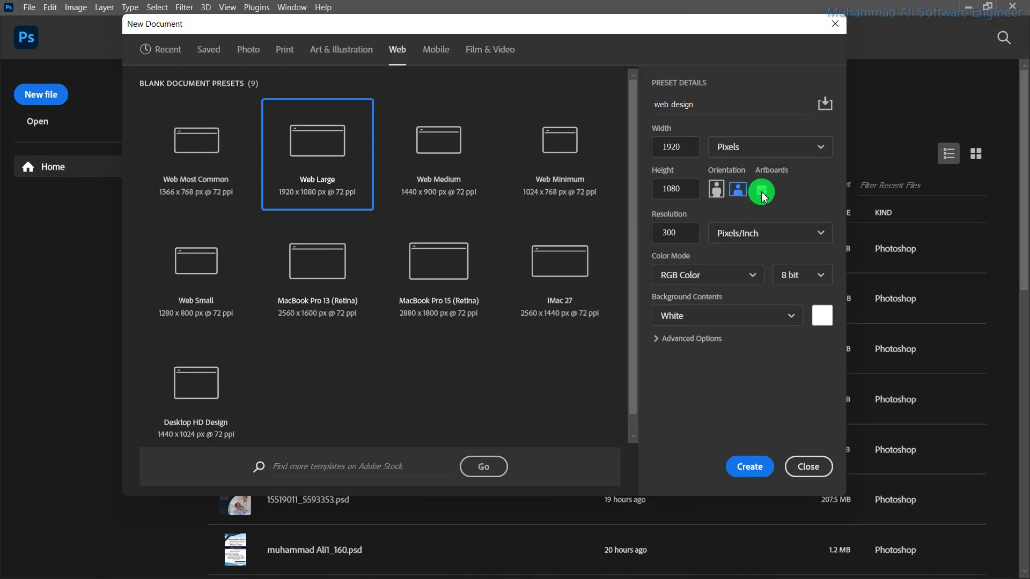
left_click(762, 192)
left_click(762, 192)
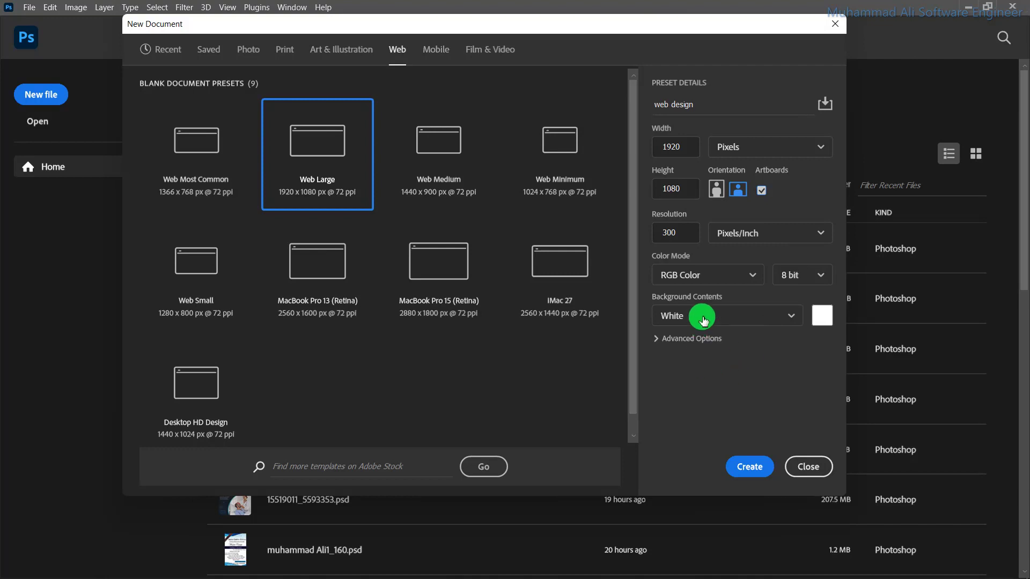
left_click(694, 339)
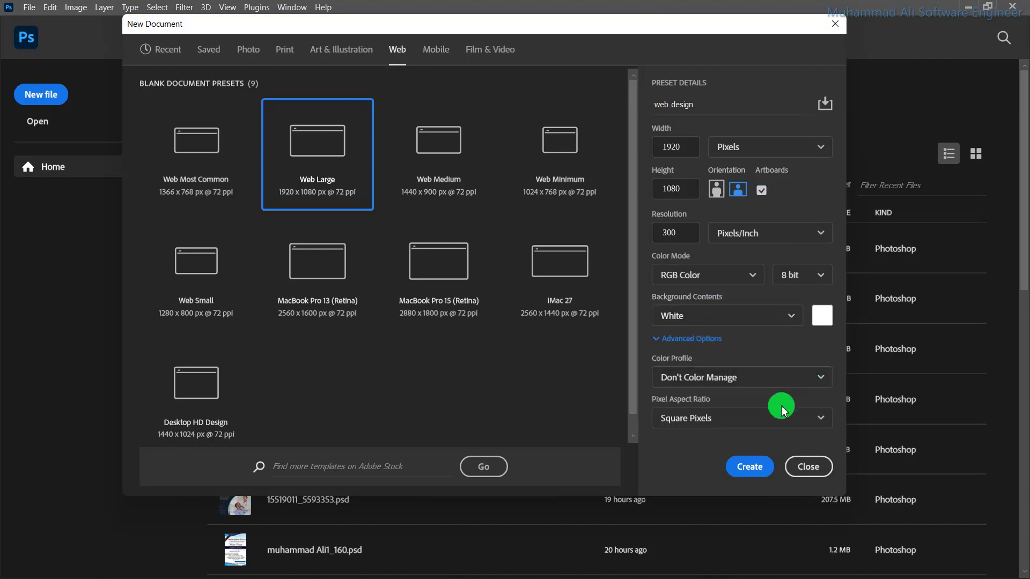
left_click(824, 106)
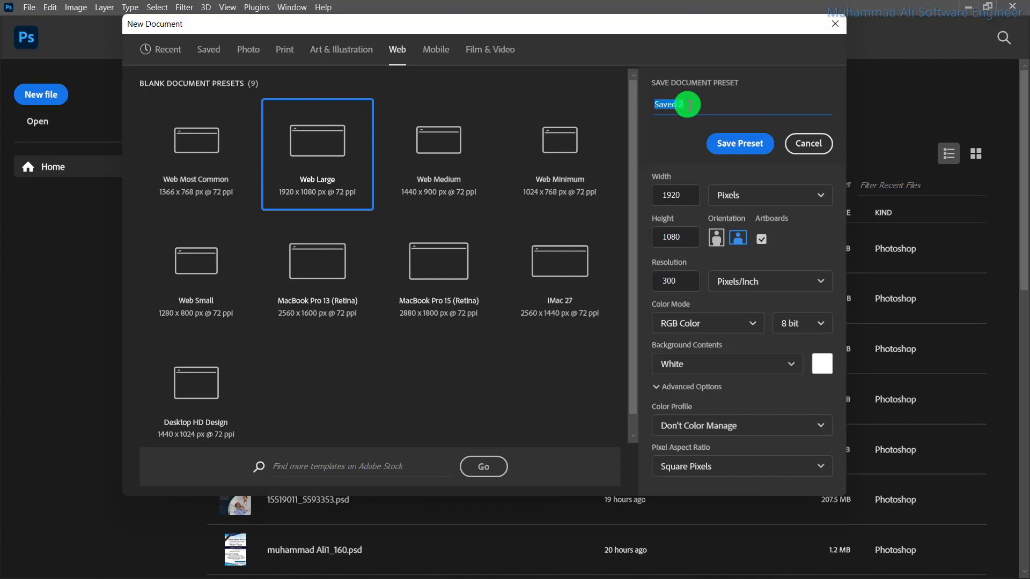
- Name the preset 'web design' and save it to the Saved presets
type("web design")
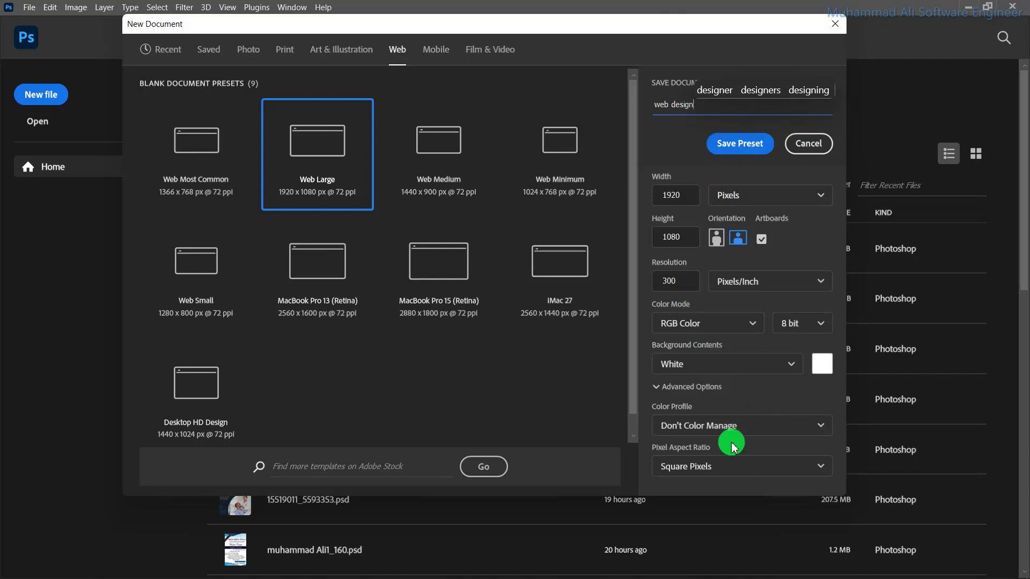
left_click(750, 151)
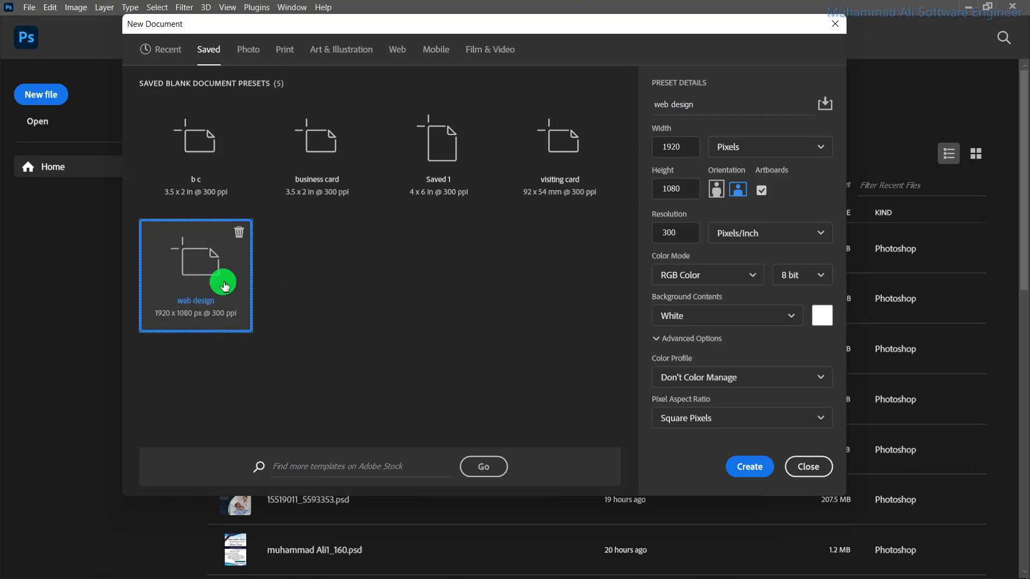
- Create a 1920 × 1080 px document from the saved 'web design' preset
left_click(307, 173)
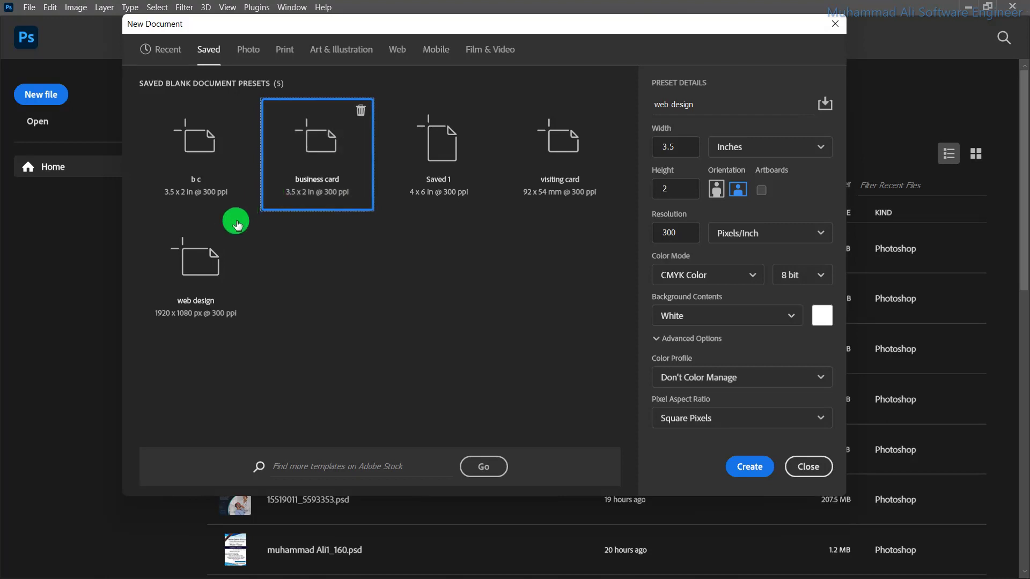
left_click(212, 269)
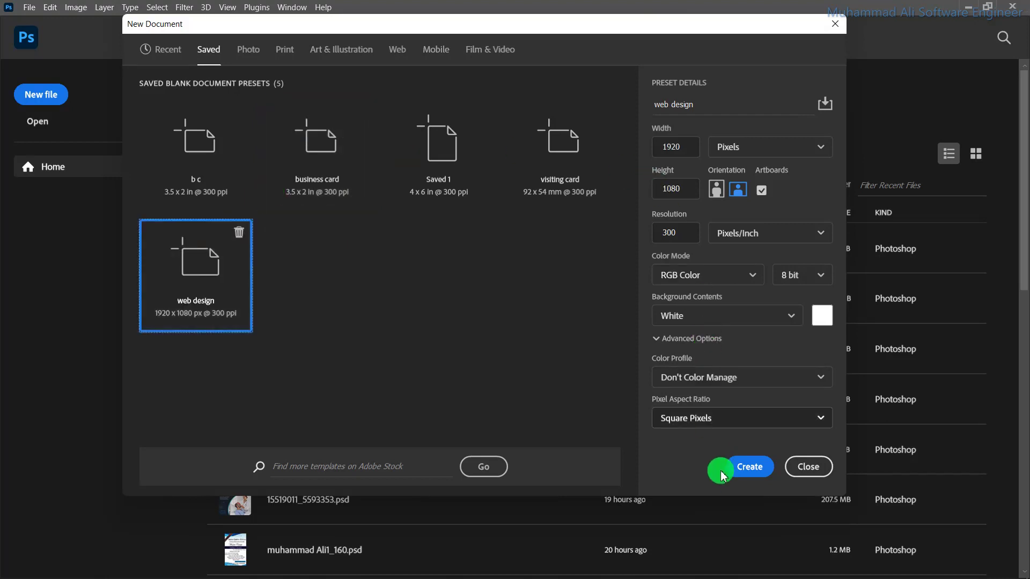
left_click(745, 471)
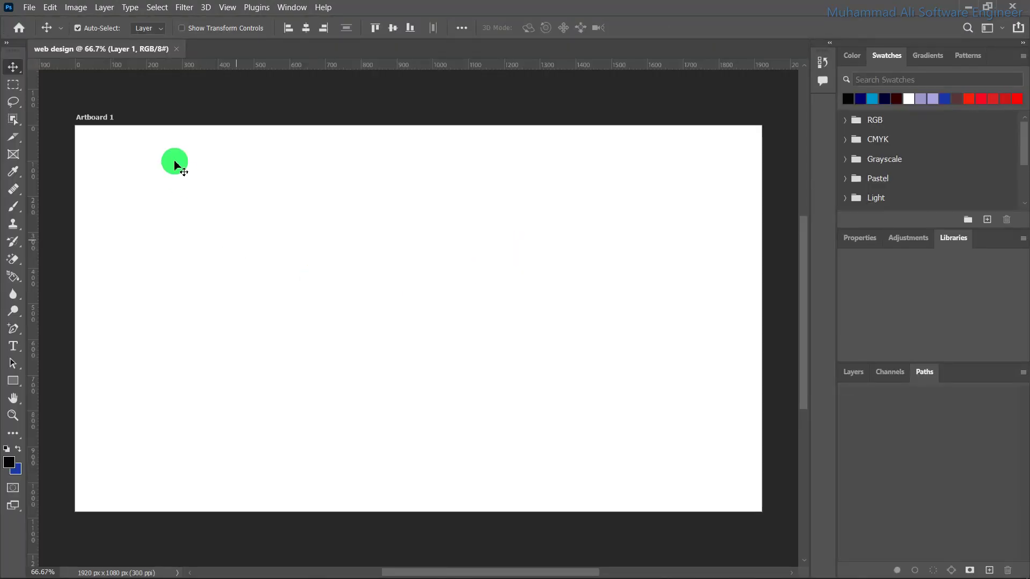
- Nudge the artboard, then close the web design document and answer the save prompt
left_click_drag(106, 119, 108, 120)
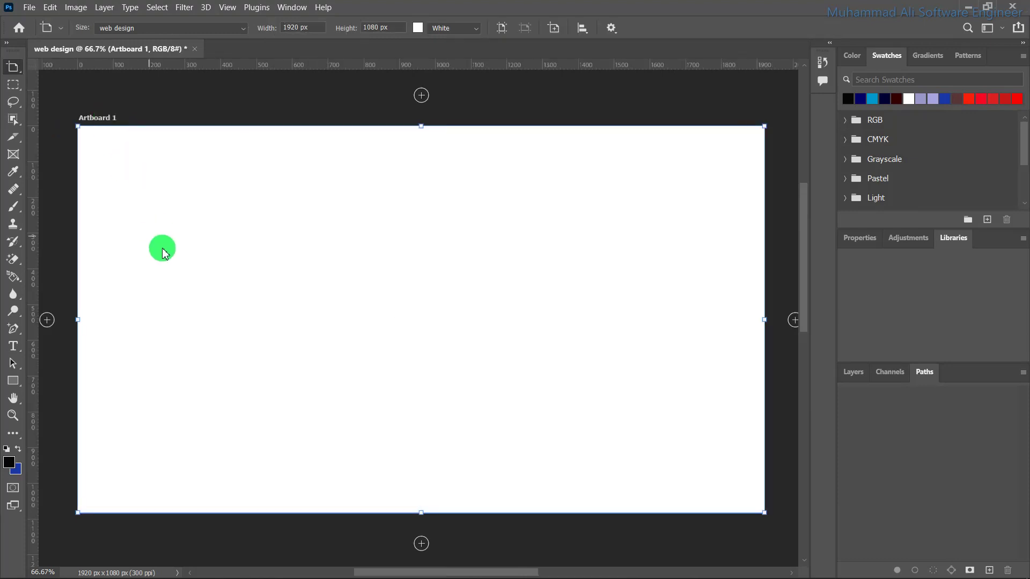
left_click(194, 49)
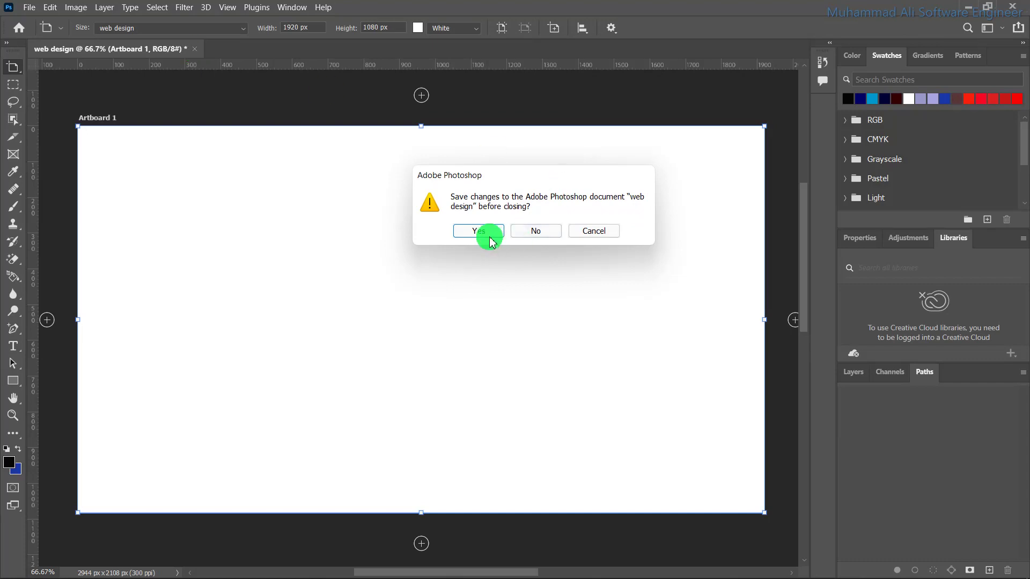
left_click(530, 231)
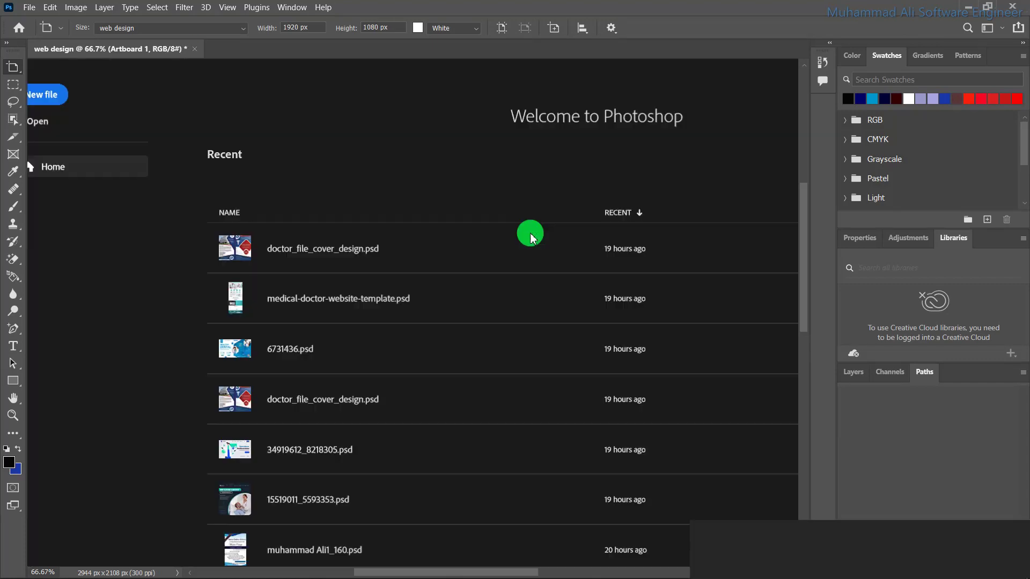
left_click(48, 104)
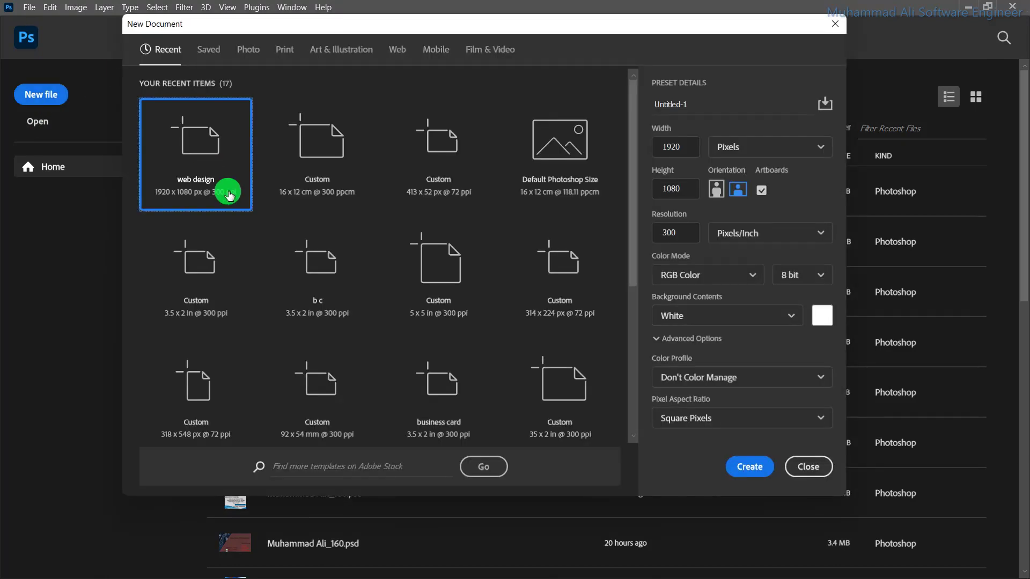
left_click(219, 51)
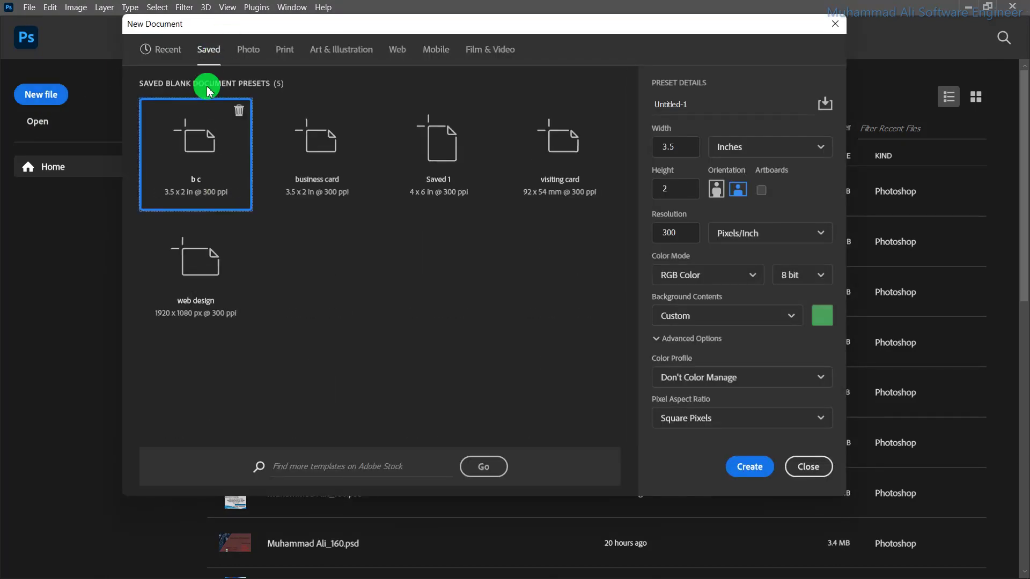
left_click(209, 160)
left_click(207, 299)
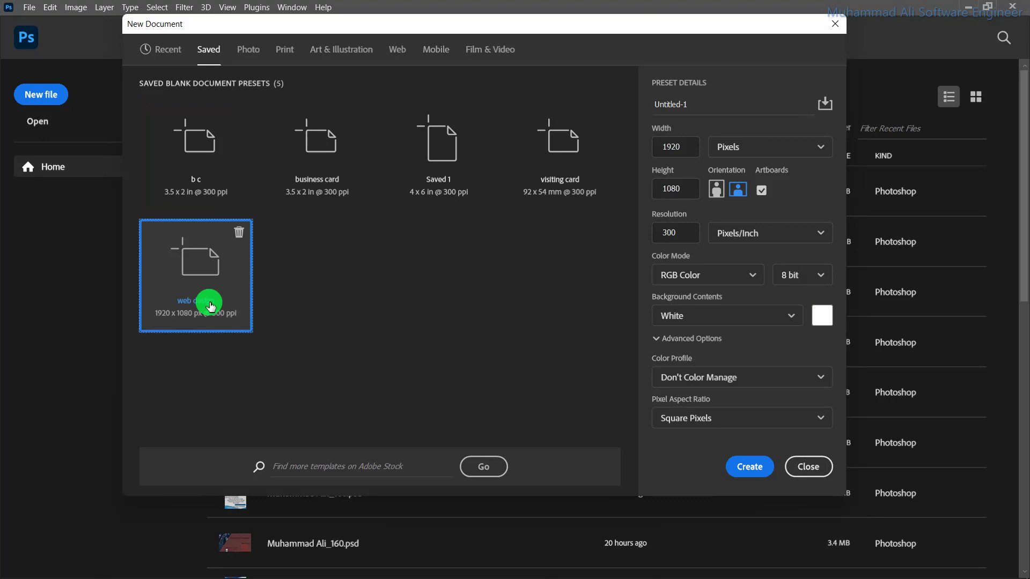
left_click(762, 190)
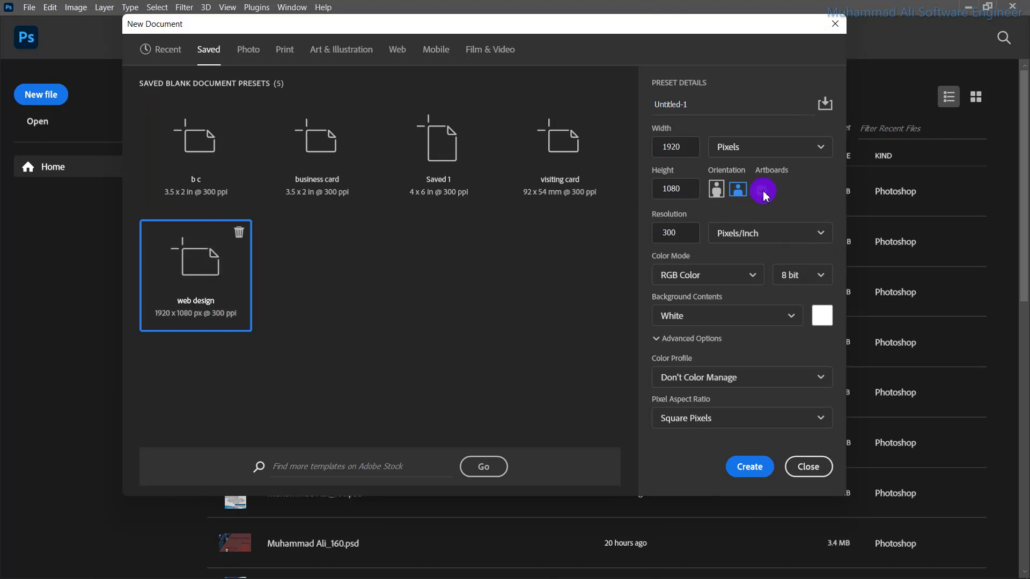
left_click(747, 469)
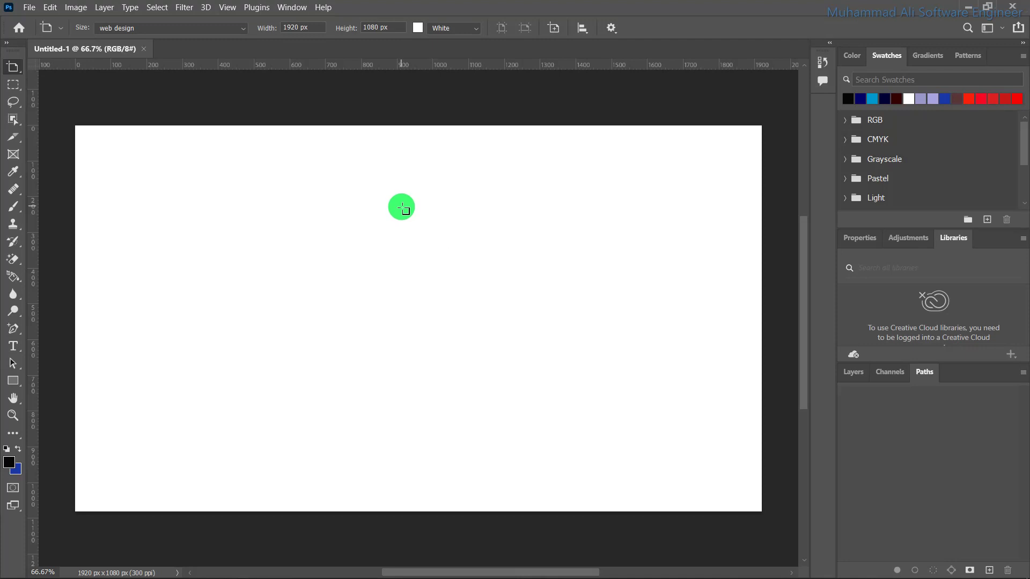
left_click_drag(402, 206, 480, 236)
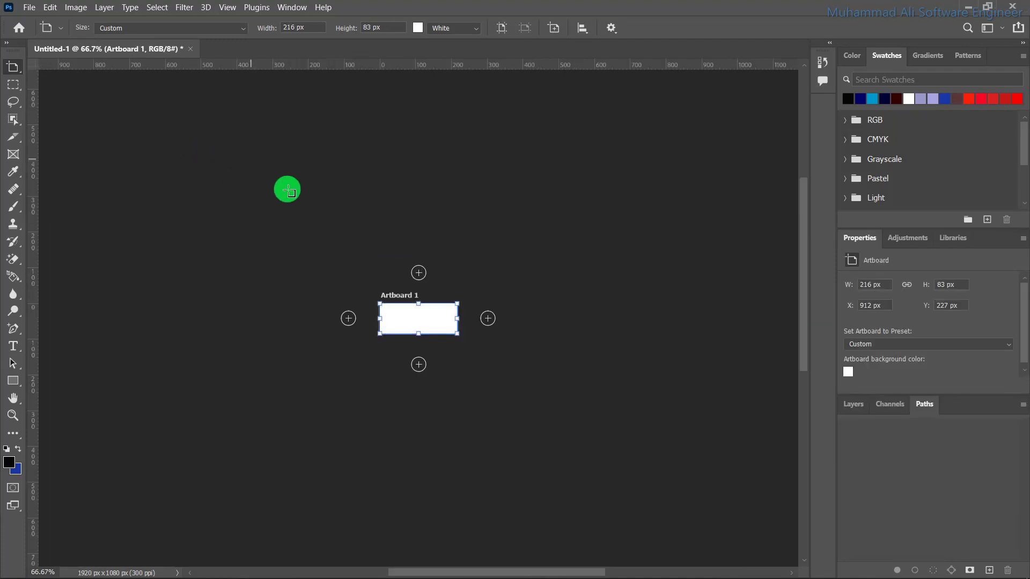
key("v")
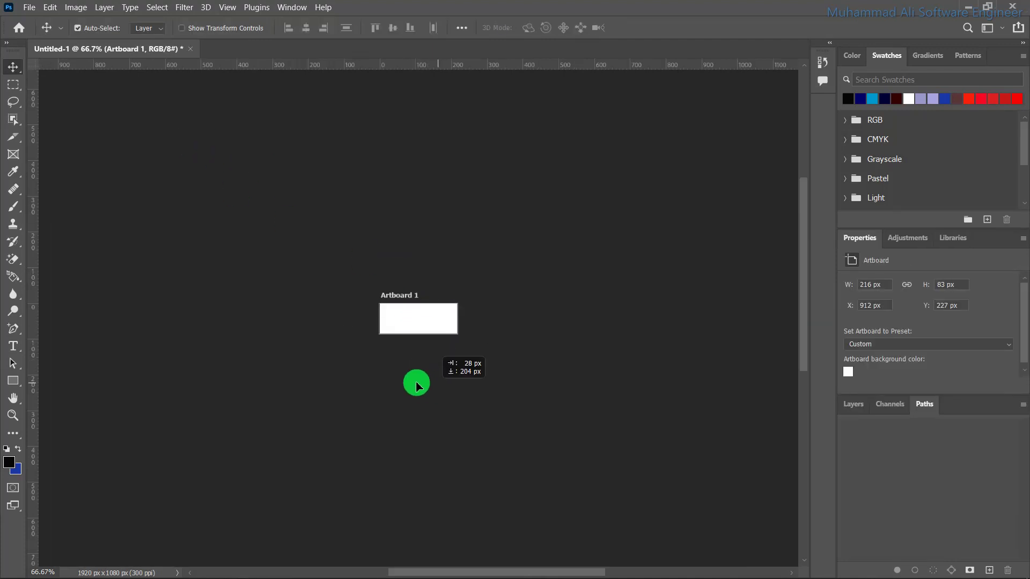
left_click(433, 314)
left_click_drag(470, 322, 432, 333)
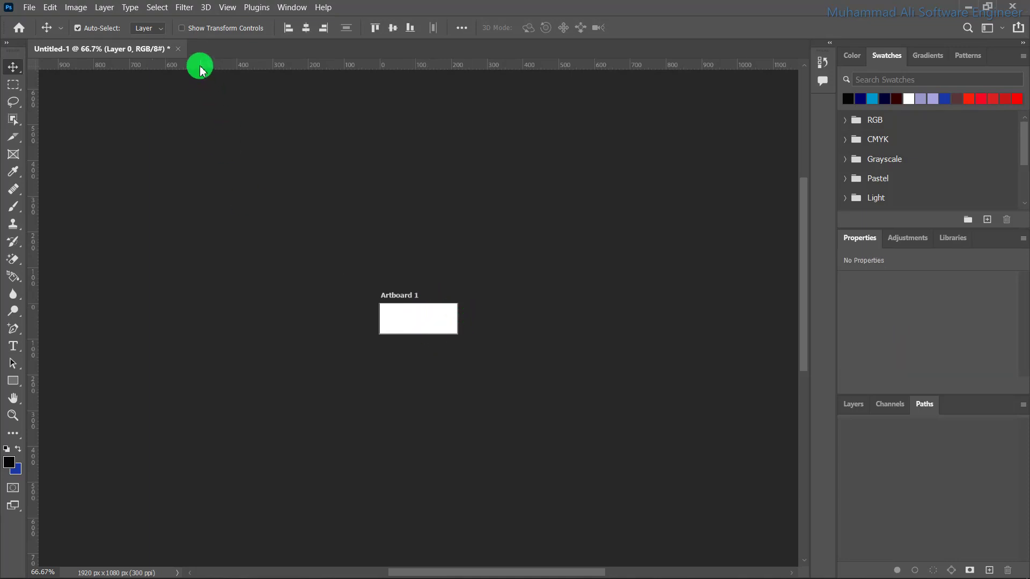
left_click(178, 49)
left_click(527, 228)
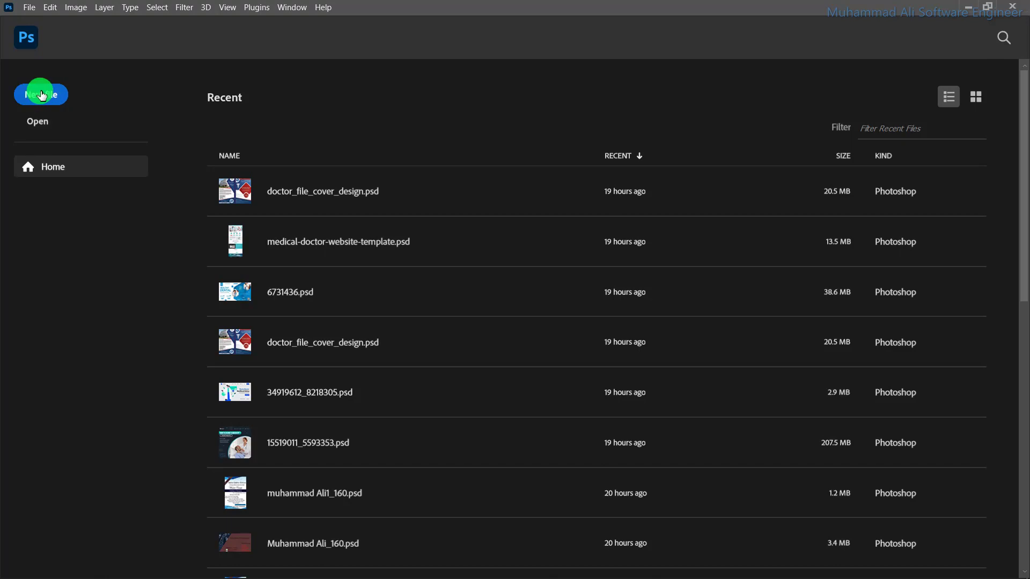
left_click(47, 98)
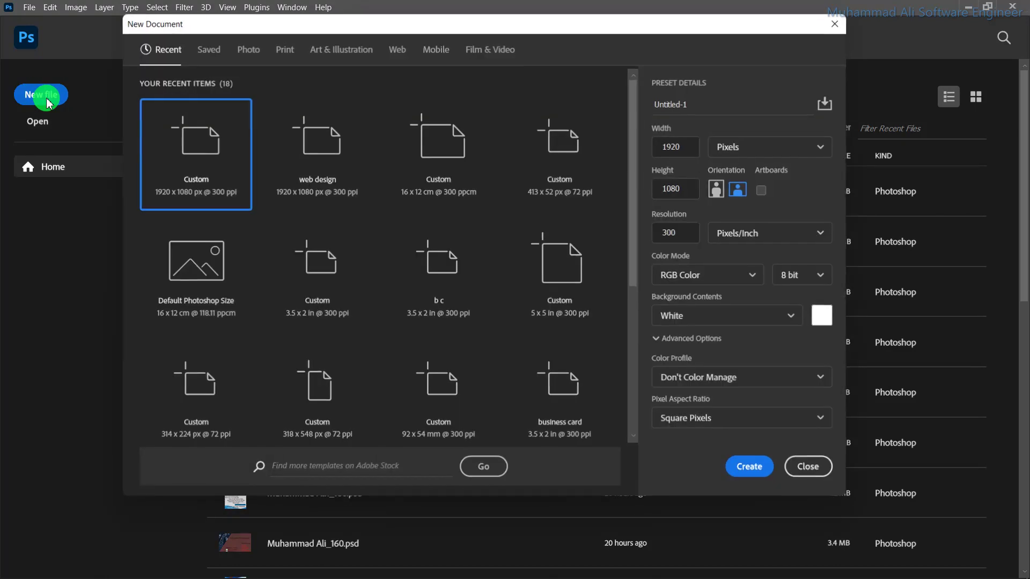
left_click(210, 50)
left_click(344, 128)
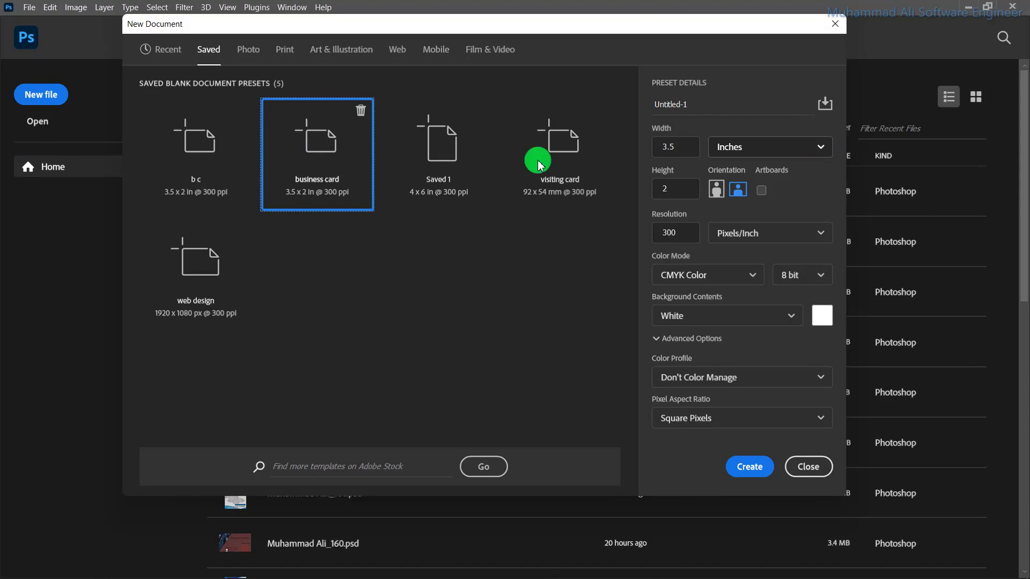
left_click(815, 150)
left_click(815, 152)
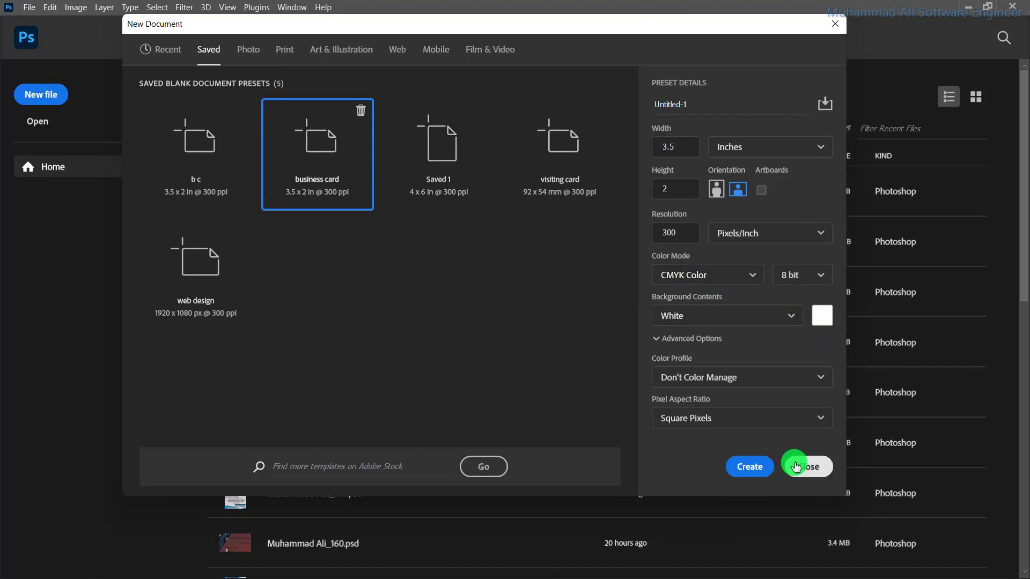
left_click(753, 465)
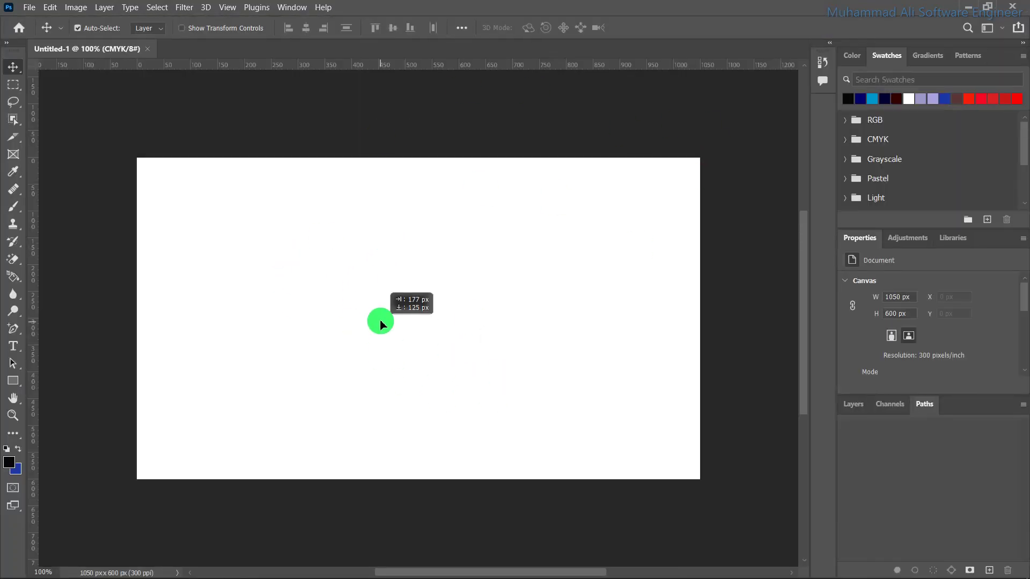
left_click_drag(380, 319, 382, 318)
left_click(613, 263)
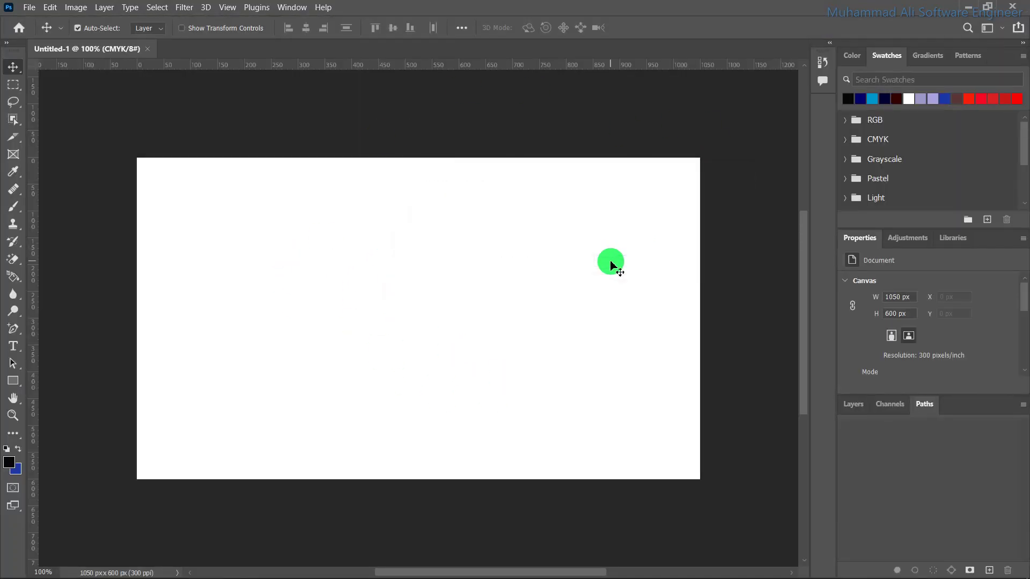
left_click(148, 49)
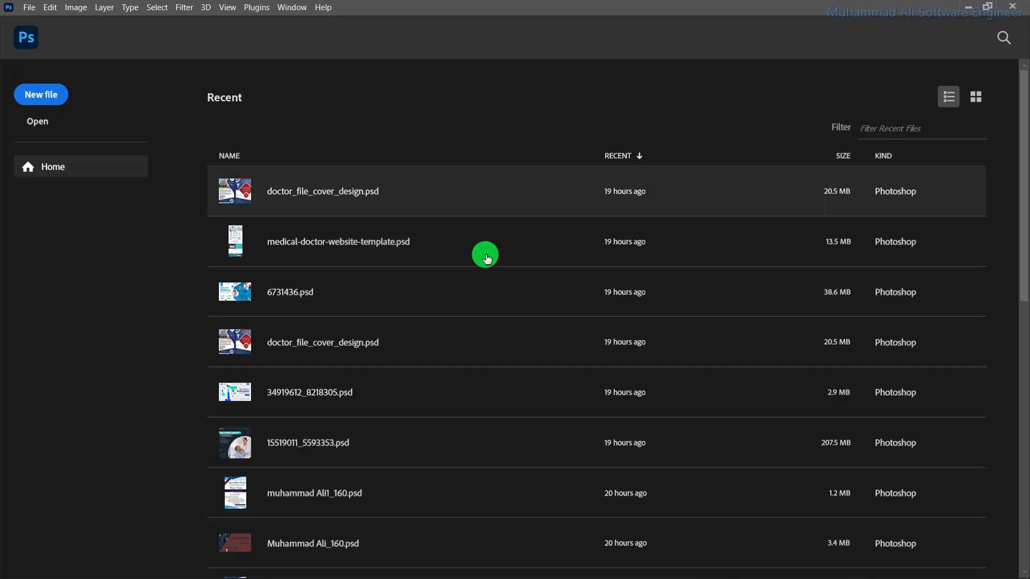